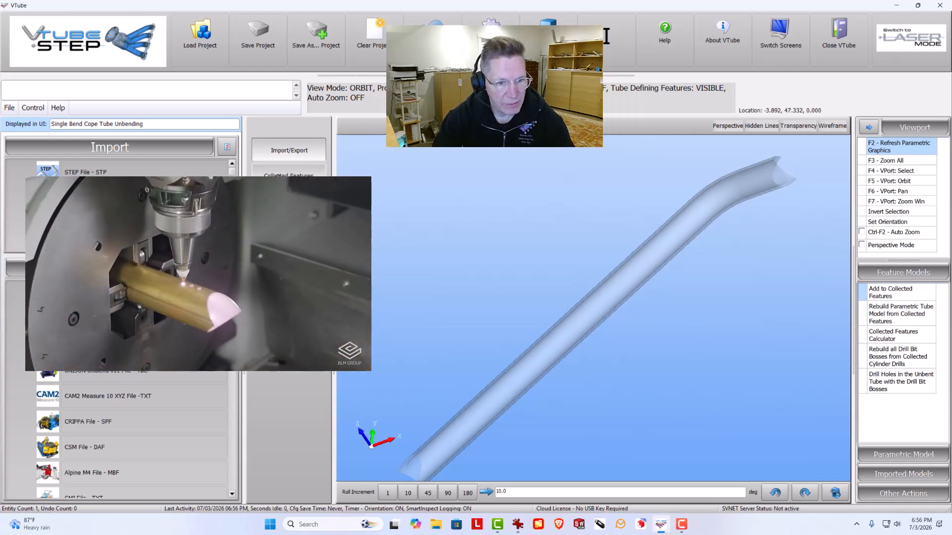
Step: Collect the outer cylinder surface of the short coped leg as straight 1 and of the long leg as straight 2
{"action": "left_click", "coordinate": [265, 173]}
{"action": "left_click", "coordinate": [91, 203]}
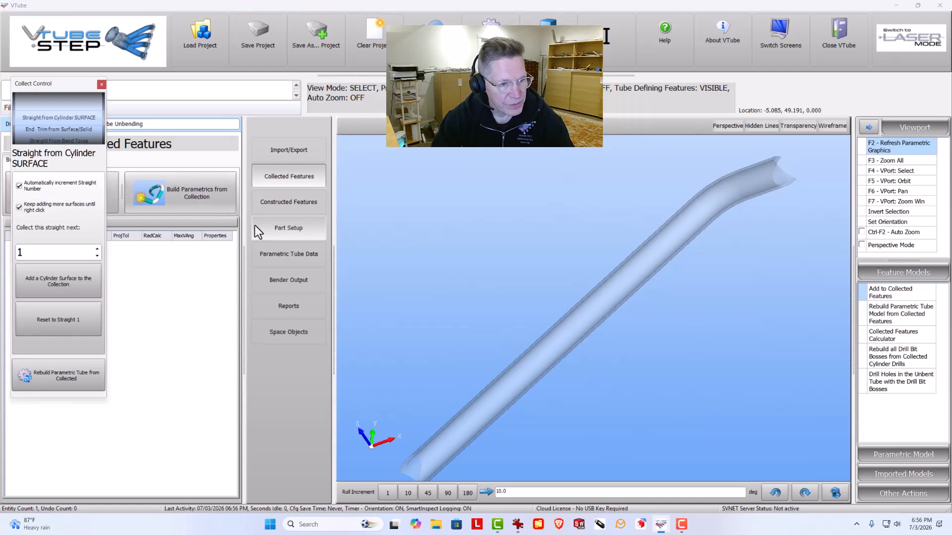
{"action": "left_click", "coordinate": [68, 277]}
{"action": "left_click", "coordinate": [757, 187]}
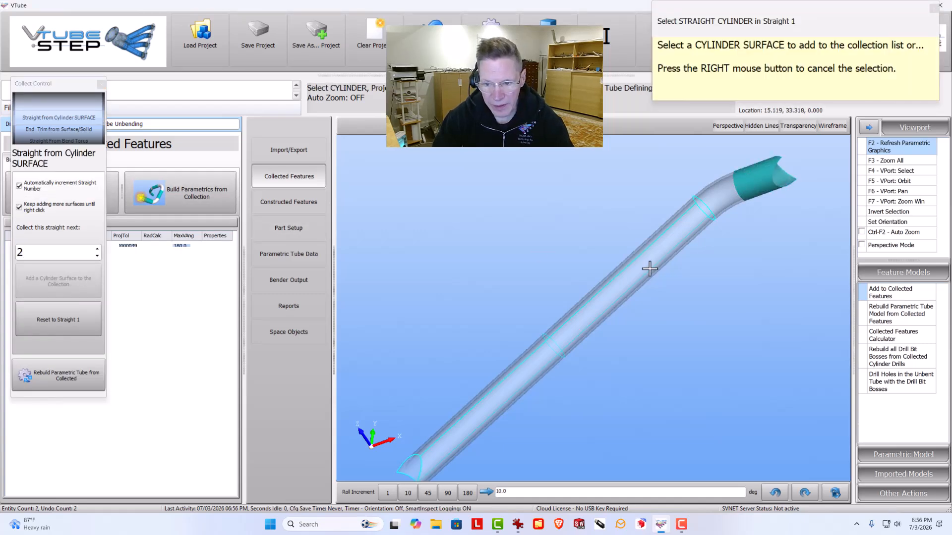
{"action": "left_click", "coordinate": [637, 277]}
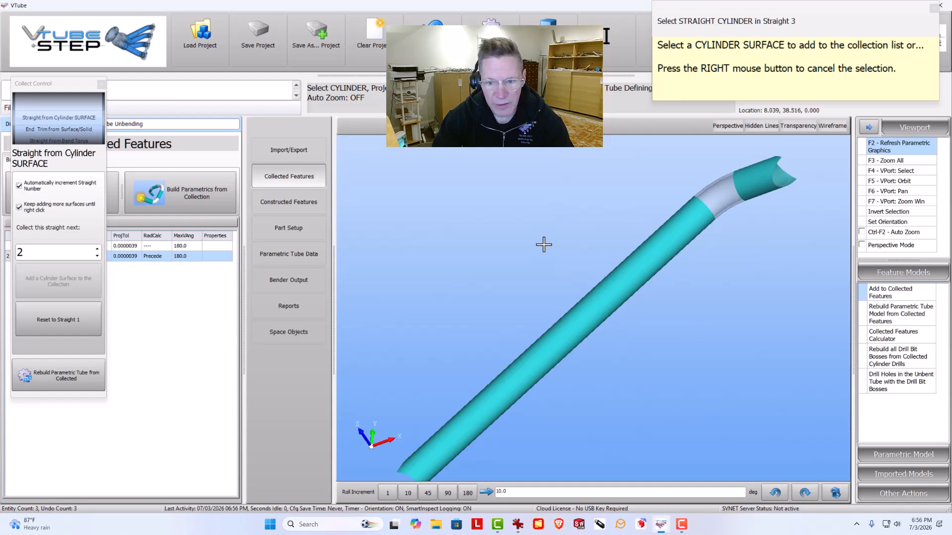
{"action": "right_click", "coordinate": [545, 243]}
Step: Add the inner cylinder surface of the short coped leg to the collection as straight 1
{"action": "key", "text": "F5"}
{"action": "left_click_drag", "start_coordinate": [731, 247], "coordinate": [788, 199]}
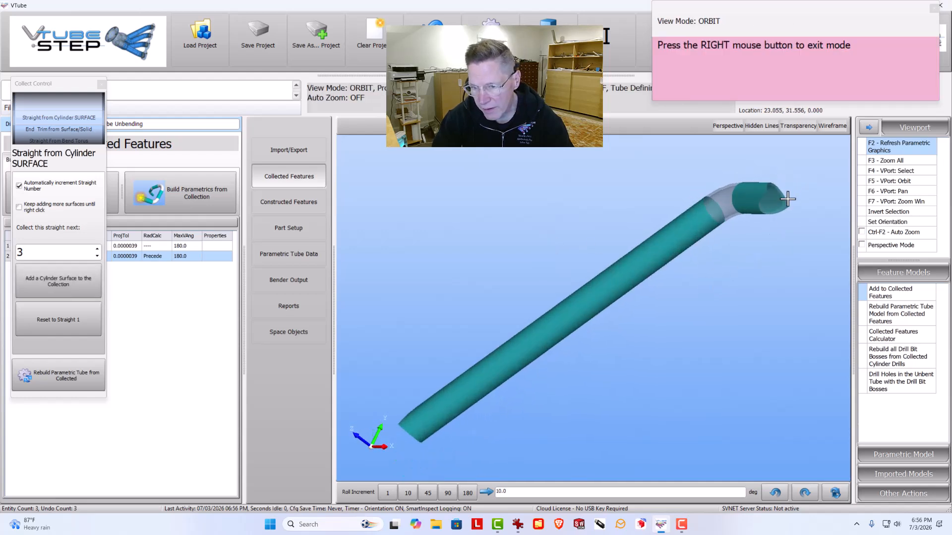
{"action": "scroll", "coordinate": [787, 199], "scroll_direction": "up", "scroll_amount": 5}
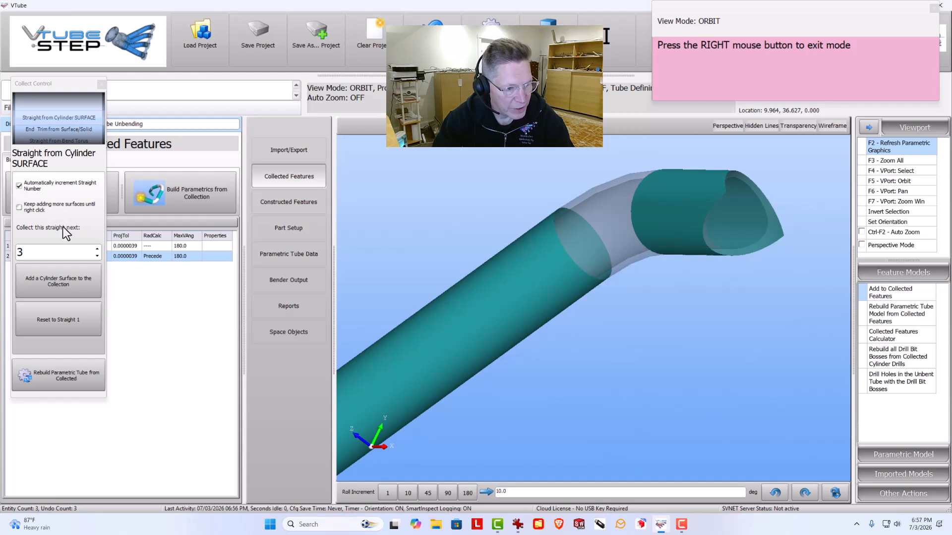
{"action": "double_click", "coordinate": [97, 256]}
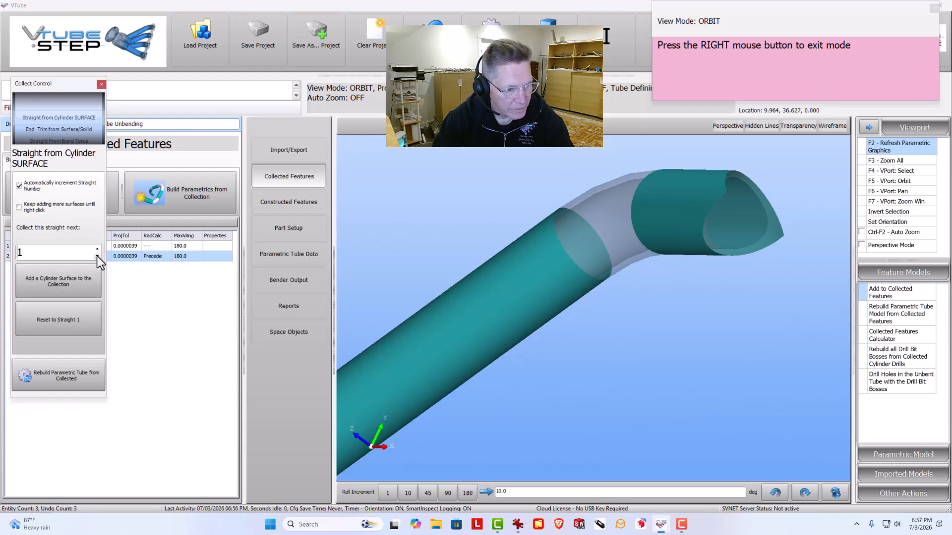
{"action": "left_click", "coordinate": [88, 280]}
{"action": "left_click", "coordinate": [735, 217]}
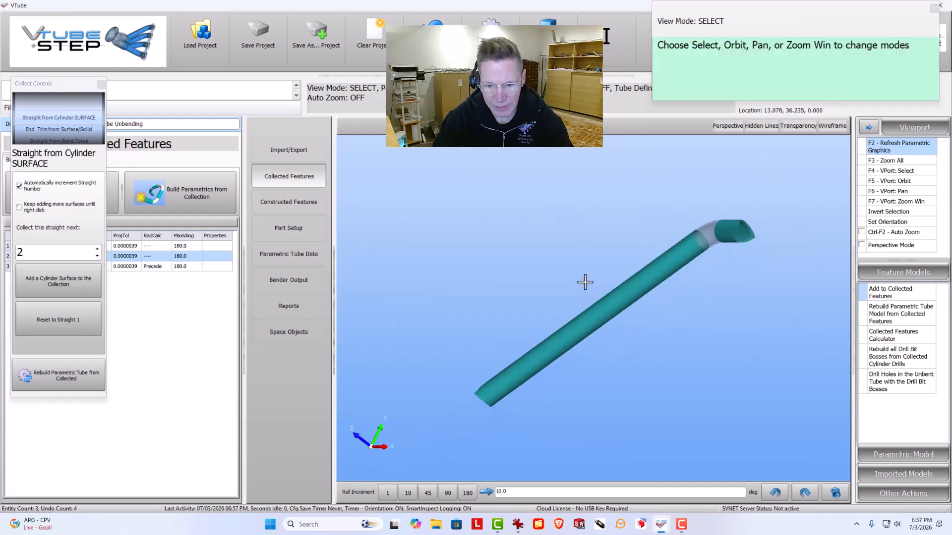
Step: Rebuild the parametric tube from the collected straights and inspect its short end
{"action": "left_click", "coordinate": [64, 378]}
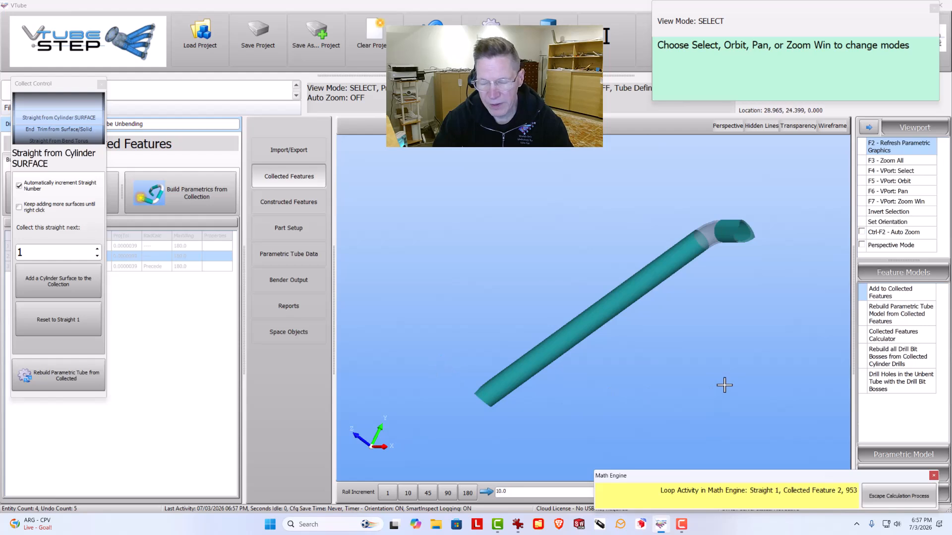
{"action": "key", "text": "F5"}
{"action": "left_click_drag", "start_coordinate": [740, 302], "coordinate": [765, 263]}
{"action": "scroll", "coordinate": [763, 265], "scroll_direction": "up", "scroll_amount": 4}
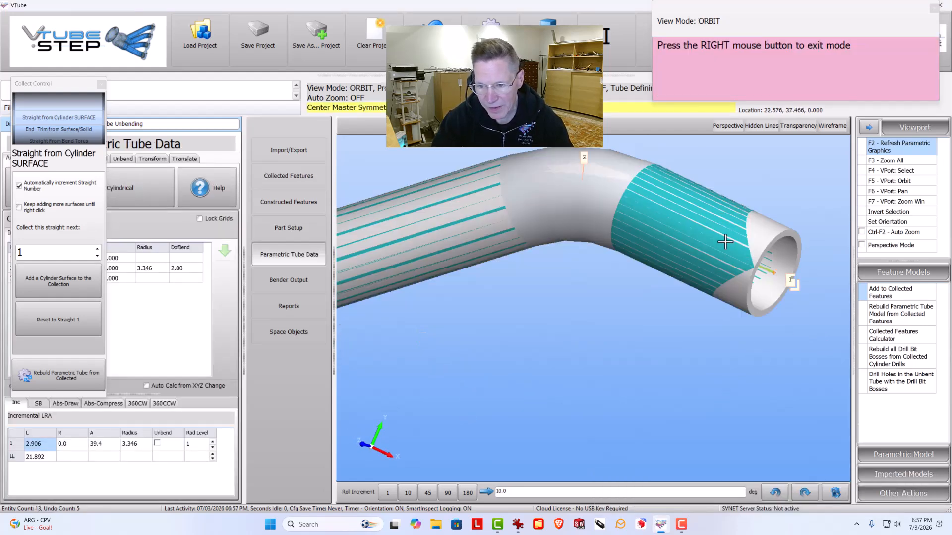
{"action": "scroll", "coordinate": [668, 217], "scroll_direction": "down", "scroll_amount": 3}
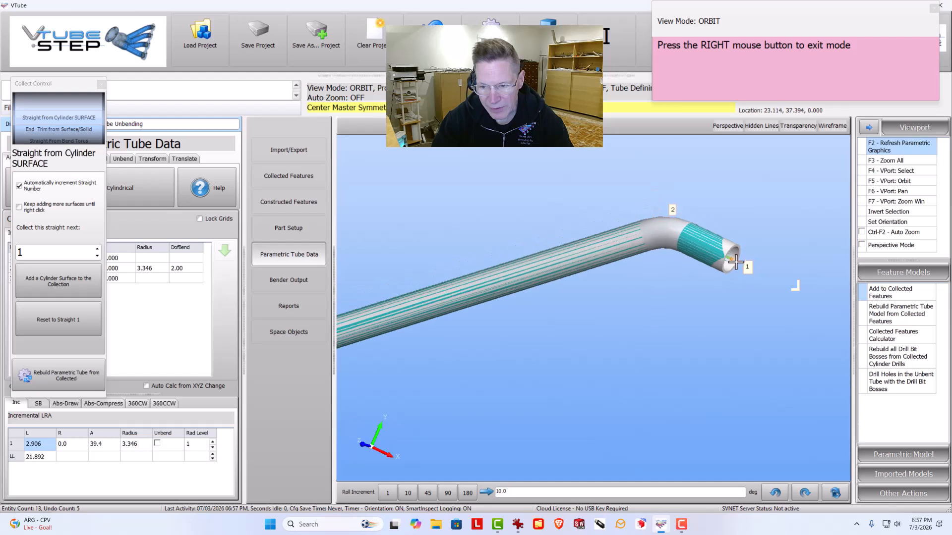
{"action": "left_click_drag", "start_coordinate": [725, 291], "coordinate": [725, 299]}
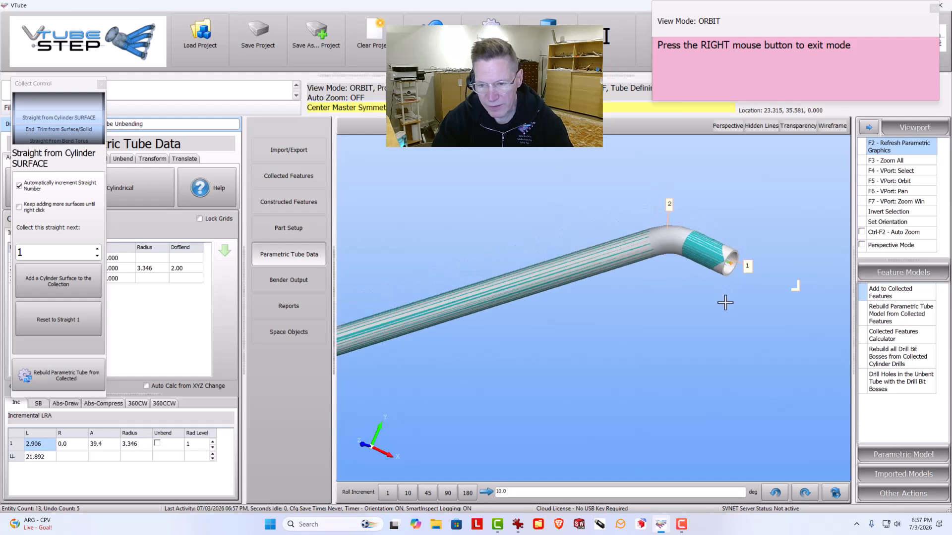
Step: Turn off the parametric model's Tube: Diameter display and refresh the parametric graphics
{"action": "left_click", "coordinate": [906, 455]}
{"action": "left_click", "coordinate": [906, 453]}
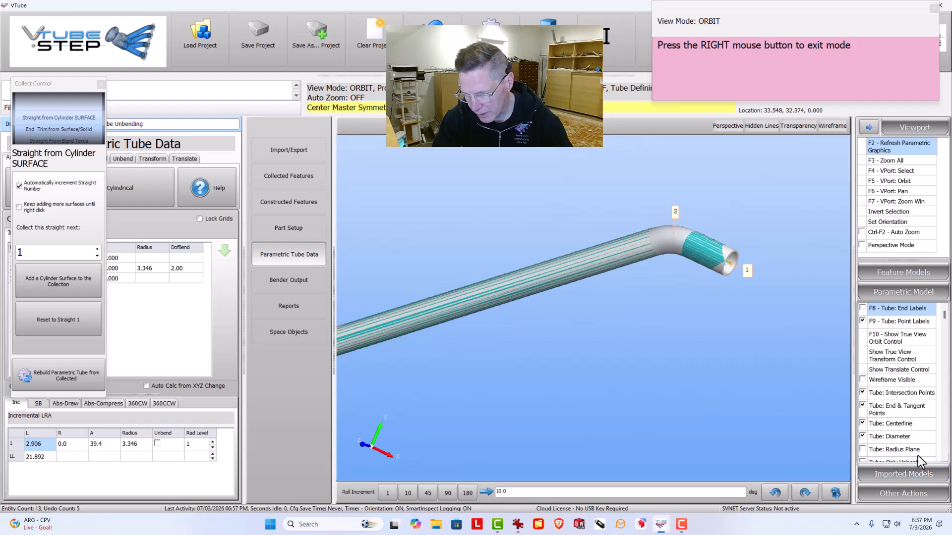
{"action": "left_click", "coordinate": [944, 458]}
{"action": "left_click", "coordinate": [945, 458]}
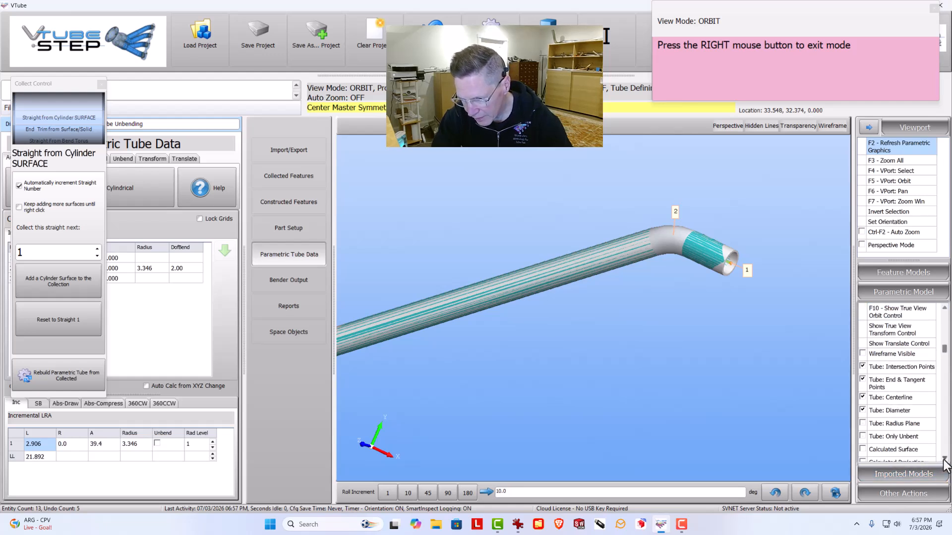
{"action": "left_click", "coordinate": [899, 411]}
{"action": "left_click", "coordinate": [888, 141]}
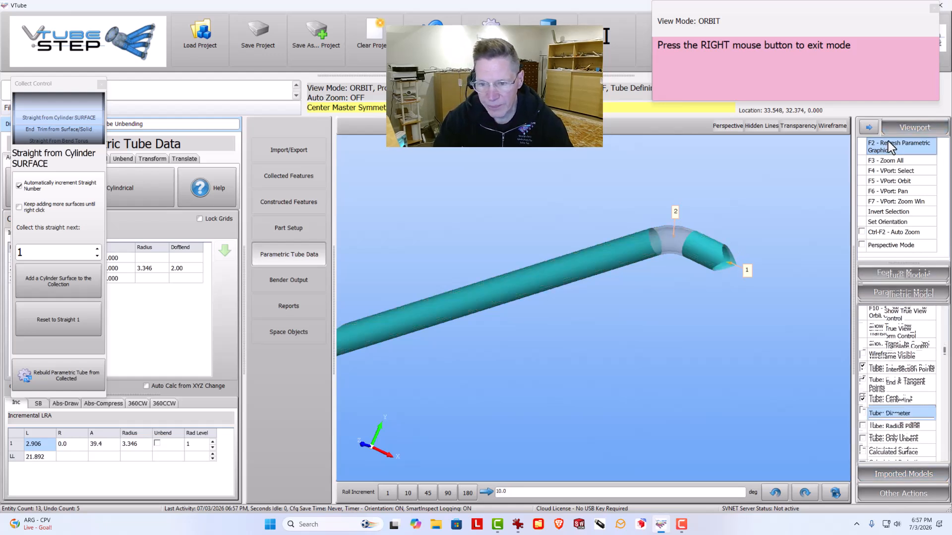
Step: Collect the cope cut surface at the short leg's end as a Cylinder Drill SURFACE on straight 1
{"action": "left_click_drag", "start_coordinate": [739, 291], "coordinate": [738, 252]}
{"action": "scroll", "coordinate": [738, 253], "scroll_direction": "up", "scroll_amount": 5}
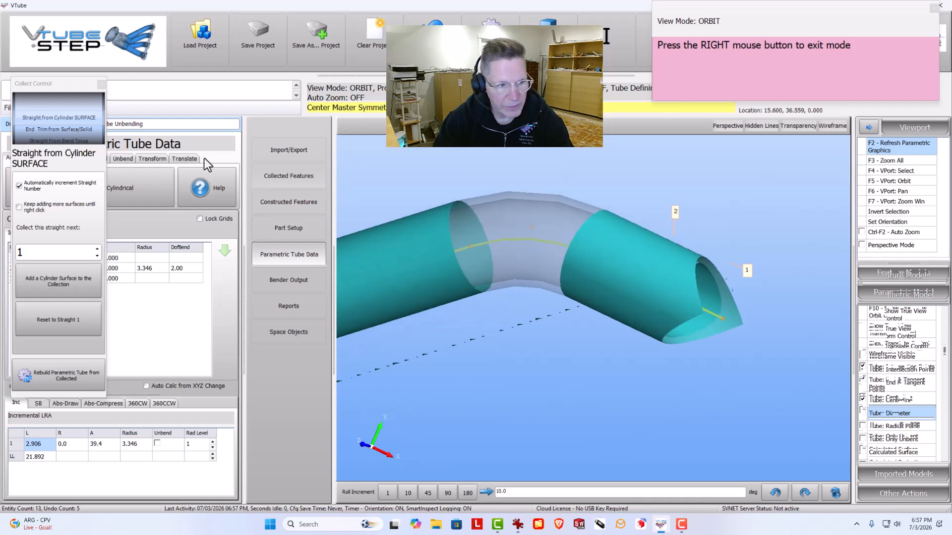
{"action": "left_click_drag", "start_coordinate": [57, 84], "coordinate": [143, 75]}
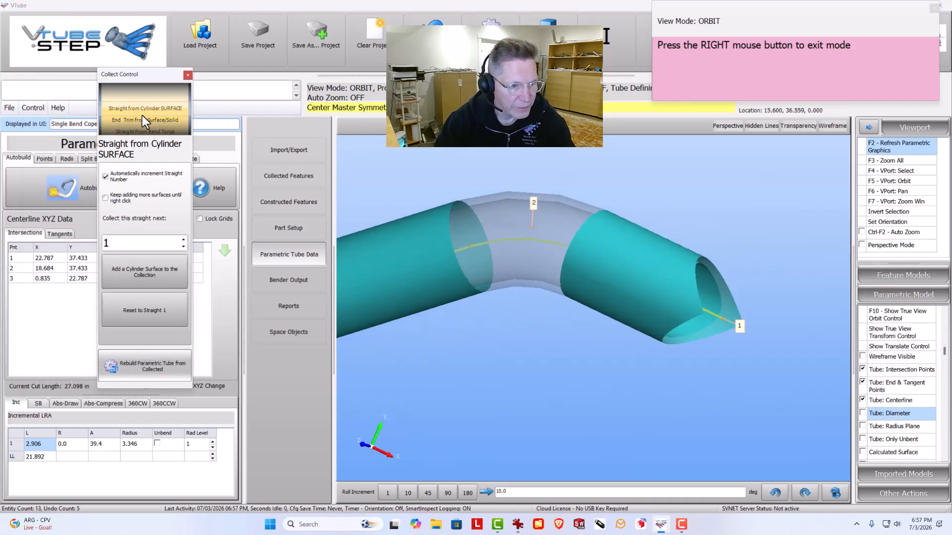
{"action": "left_click", "coordinate": [143, 116]}
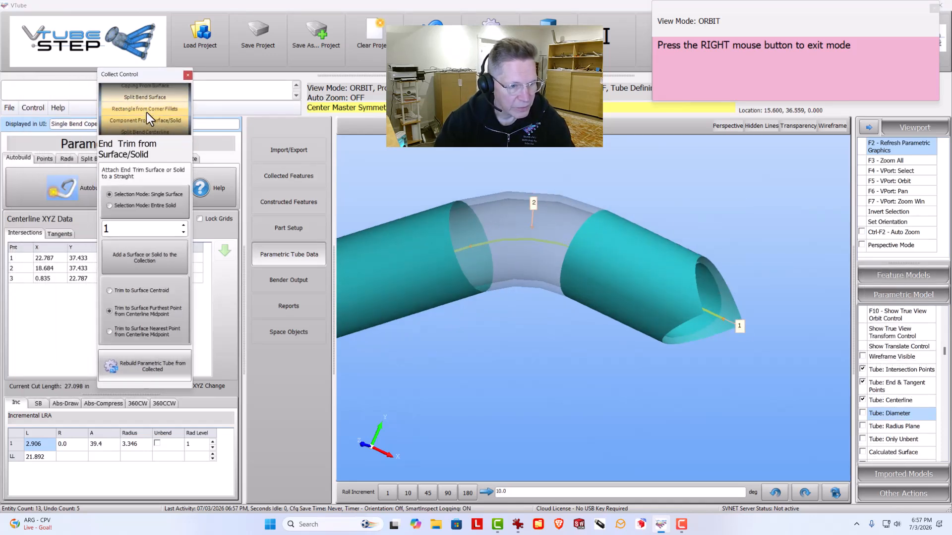
{"action": "scroll", "coordinate": [147, 112], "scroll_direction": "down", "scroll_amount": 4}
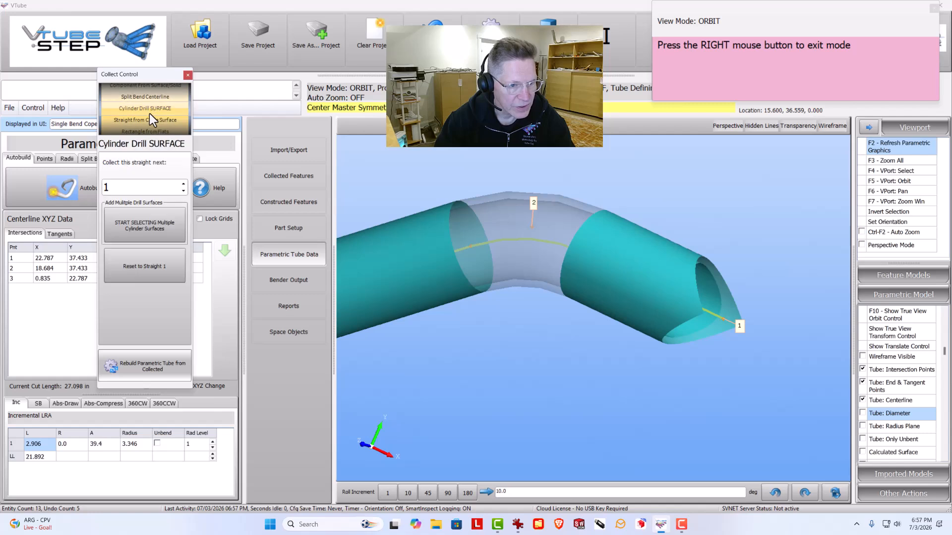
{"action": "left_click", "coordinate": [162, 223]}
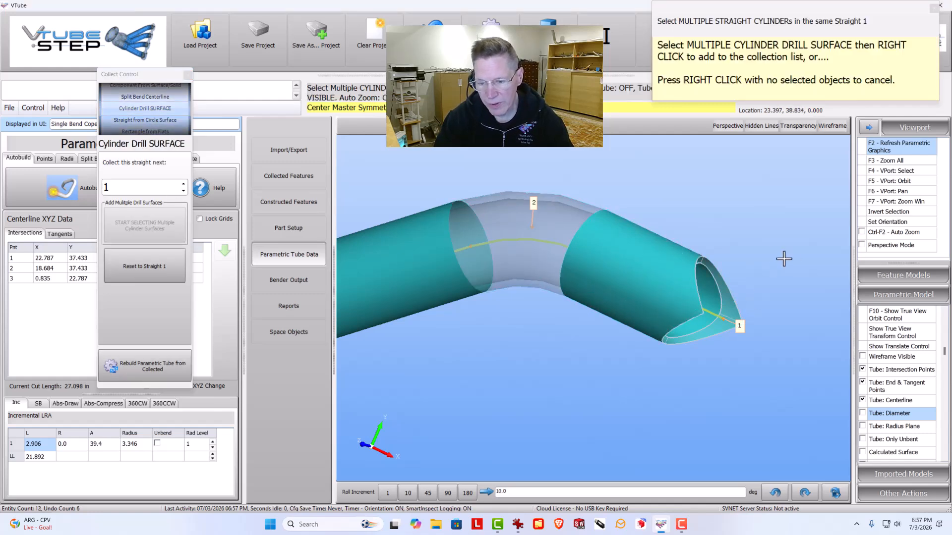
{"action": "left_click", "coordinate": [746, 232]}
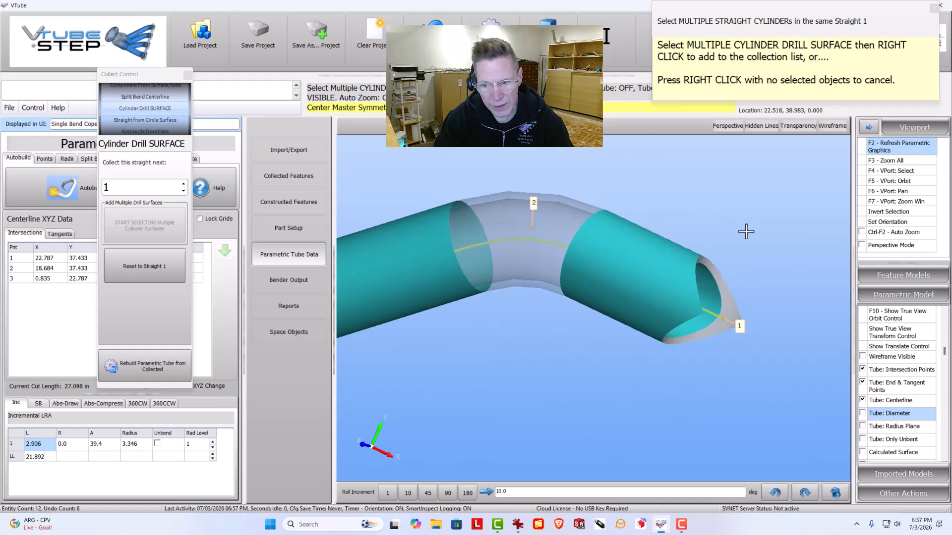
{"action": "right_click", "coordinate": [746, 231]}
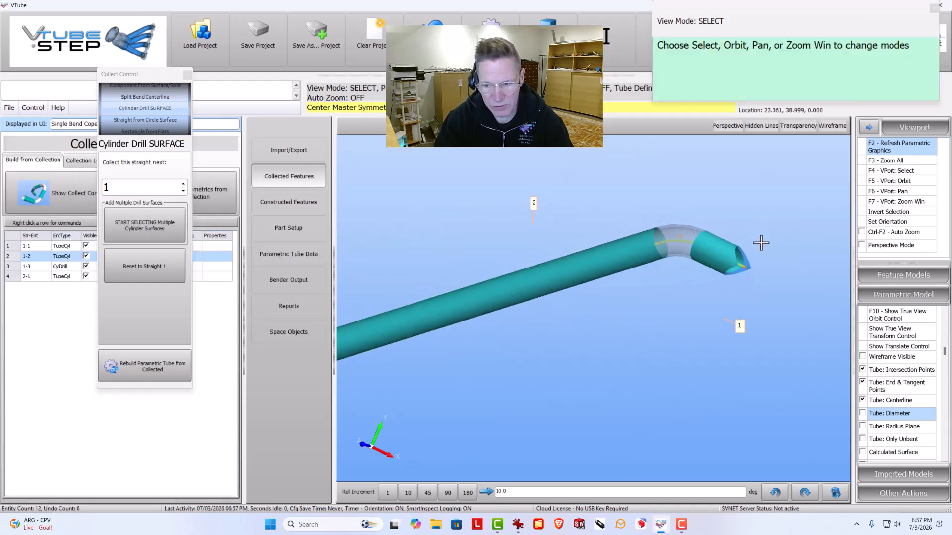
Step: Collect the cope cut surface at the long leg's free end as a Cylinder Drill SURFACE on straight 2
{"action": "key", "text": "F5"}
{"action": "left_click_drag", "start_coordinate": [486, 332], "coordinate": [533, 337]}
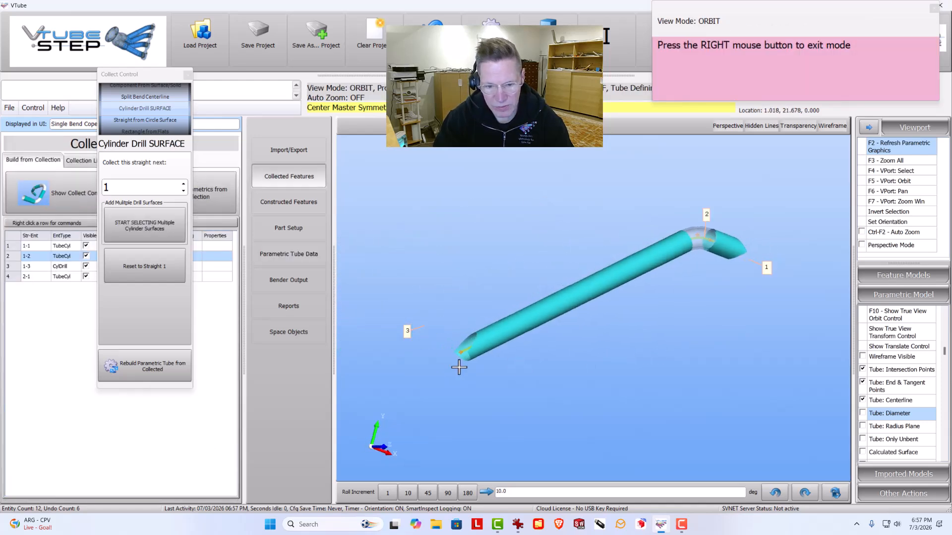
{"action": "scroll", "coordinate": [442, 357], "scroll_direction": "up", "scroll_amount": 6}
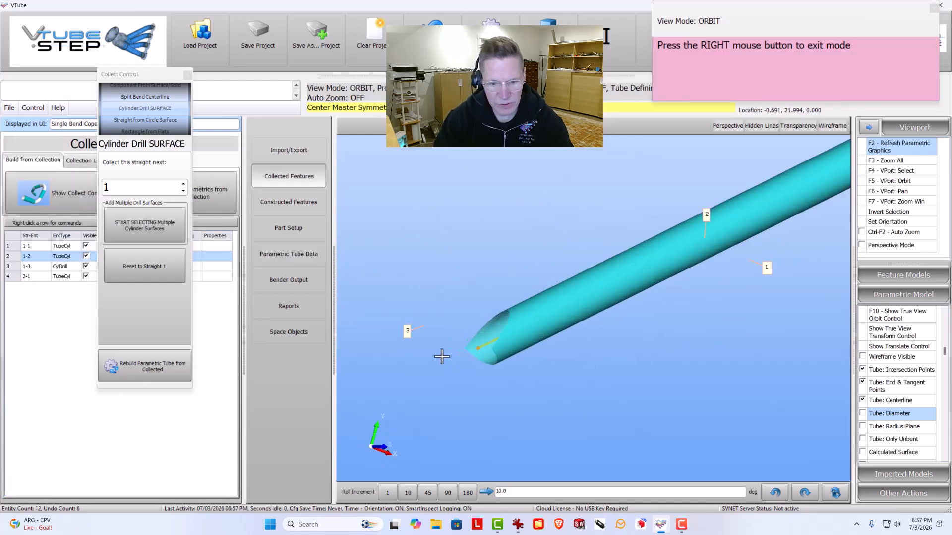
{"action": "left_click", "coordinate": [183, 184]}
{"action": "left_click", "coordinate": [163, 218]}
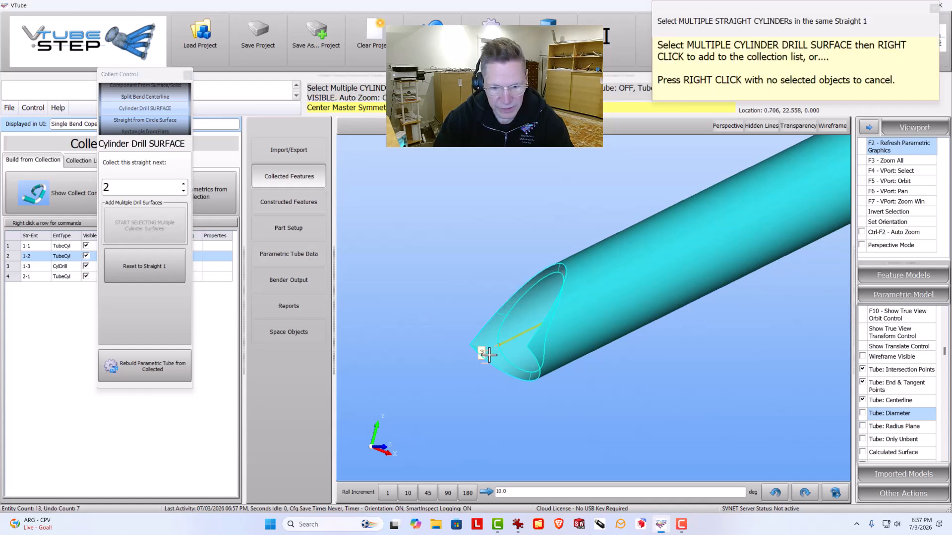
{"action": "right_click", "coordinate": [425, 283]}
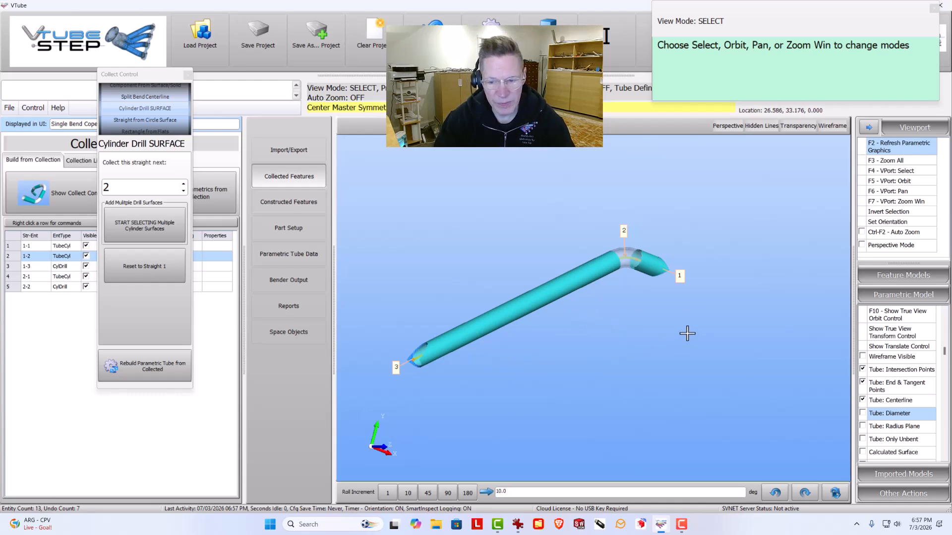
Step: Rebuild the parametric tube from the collected features, including the drill bit bosses at both coped ends
{"action": "left_click", "coordinate": [171, 365]}
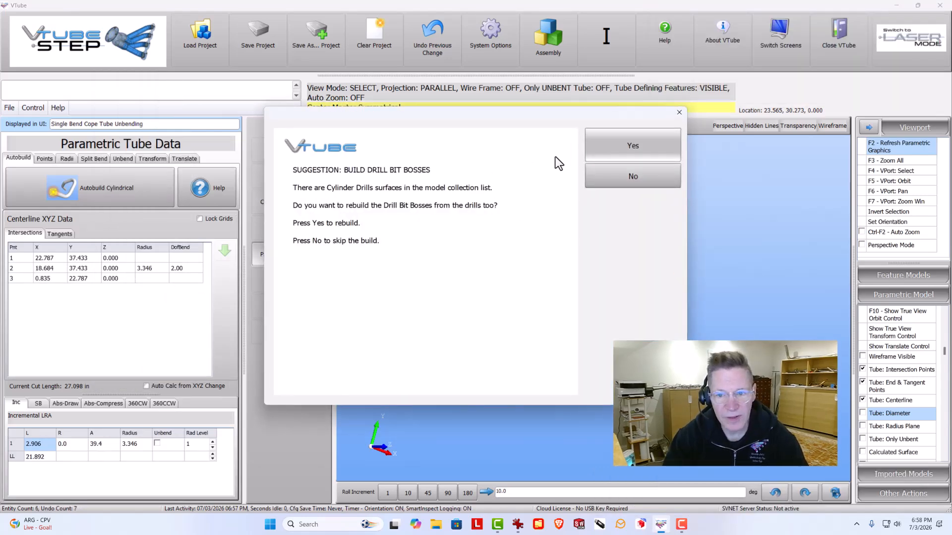
{"action": "left_click", "coordinate": [608, 144]}
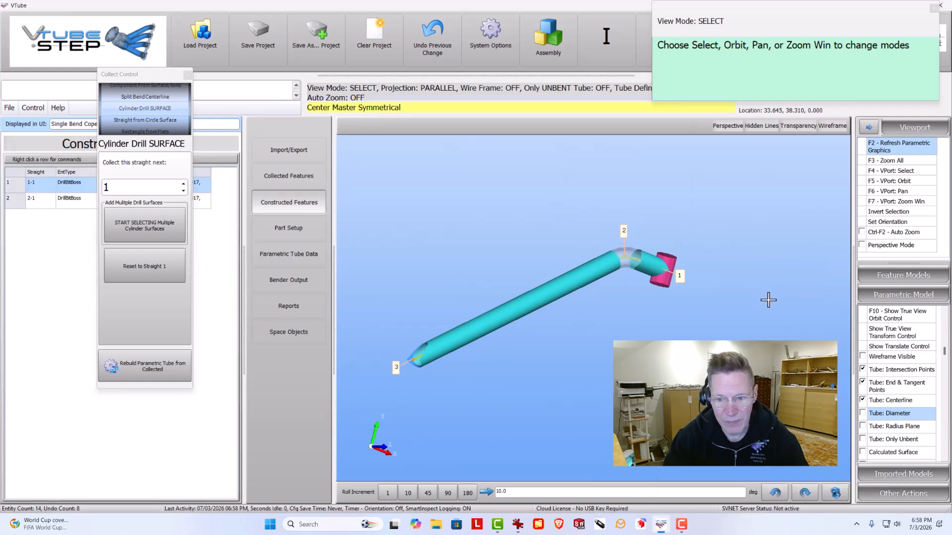
{"action": "key", "text": "F5"}
{"action": "left_click_drag", "start_coordinate": [771, 284], "coordinate": [619, 274]}
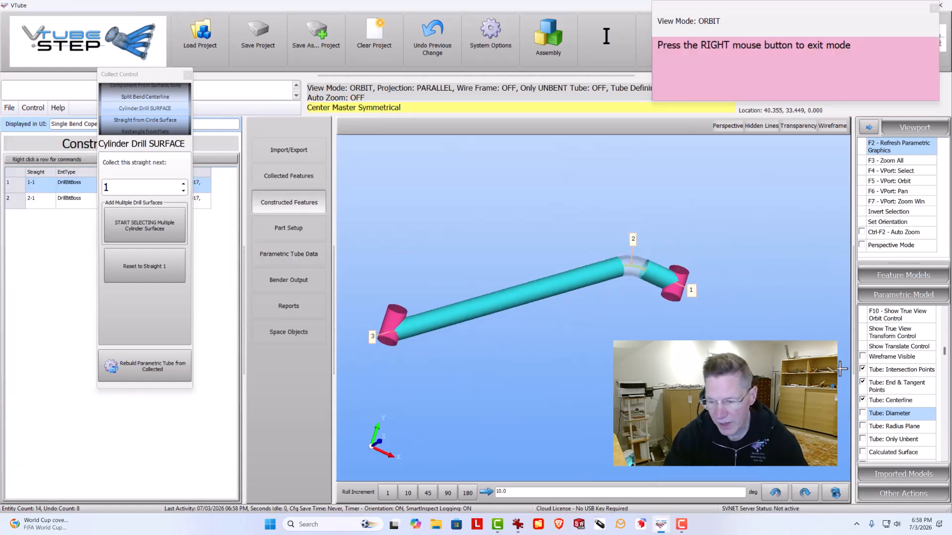
Step: Turn the Tube: Diameter display back on and fit the whole tube with its drill bosses in view
{"action": "left_click", "coordinate": [894, 413]}
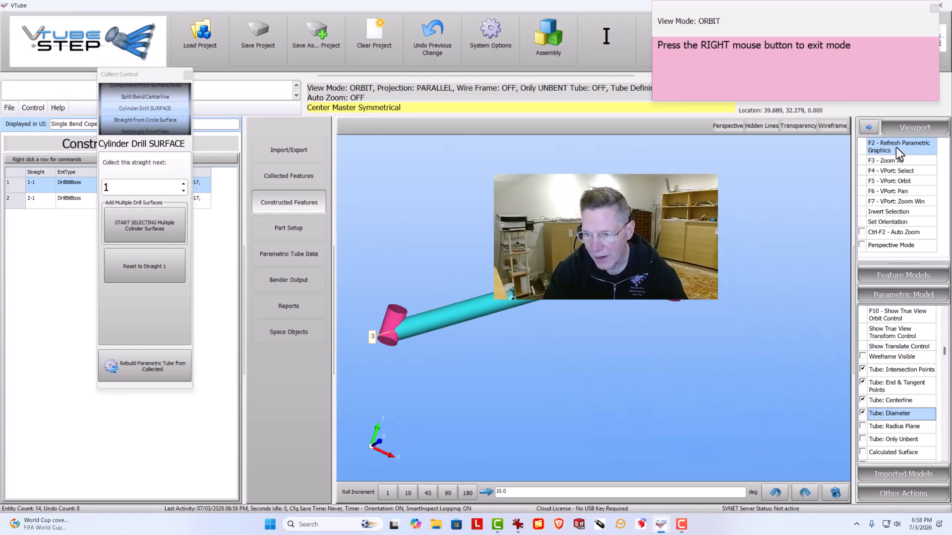
{"action": "left_click", "coordinate": [900, 161]}
{"action": "middle_click_drag", "start_coordinate": [783, 320], "coordinate": [757, 341]}
{"action": "left_click_drag", "start_coordinate": [772, 348], "coordinate": [633, 337]}
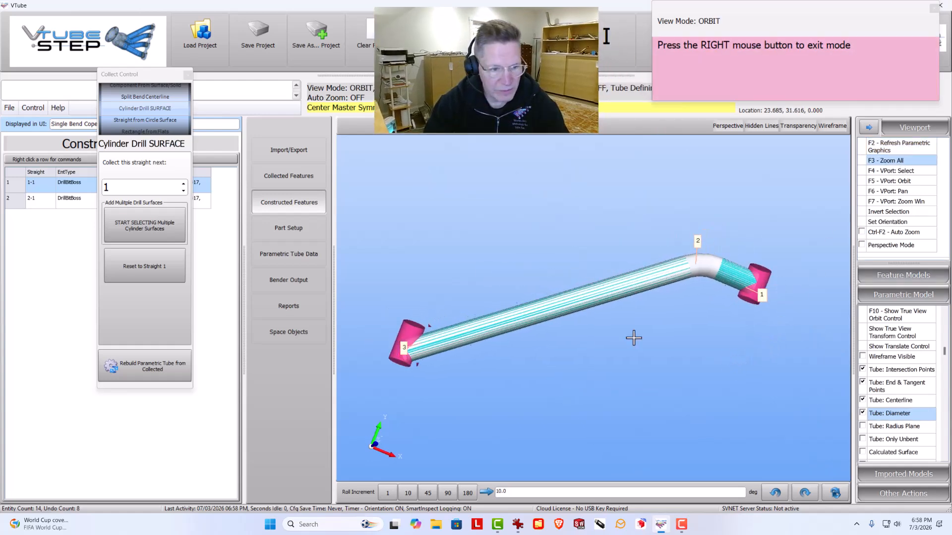
Step: Close the Collect Control, mark bend 1 for unbending in the Incremental LRA data, and refresh the graphics
{"action": "left_click", "coordinate": [188, 74]}
{"action": "left_click", "coordinate": [288, 255]}
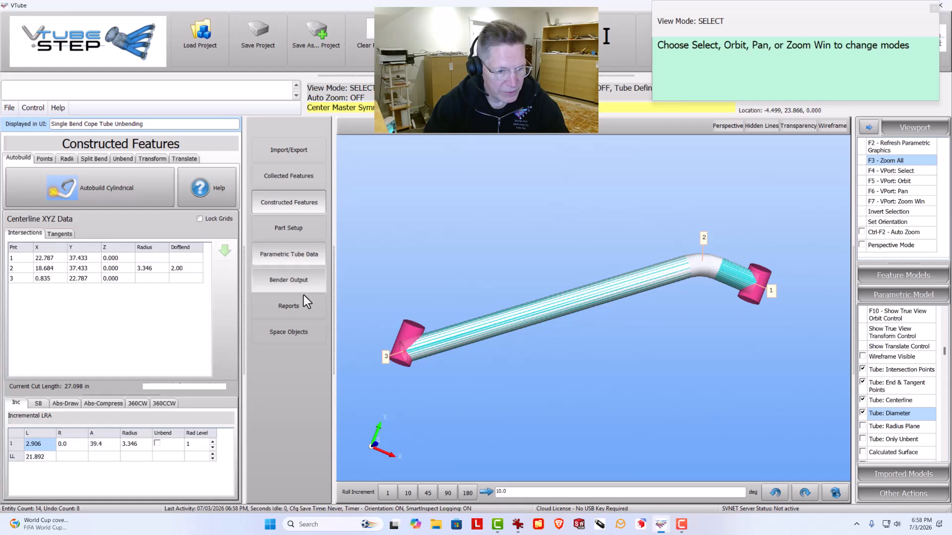
{"action": "left_click", "coordinate": [157, 444]}
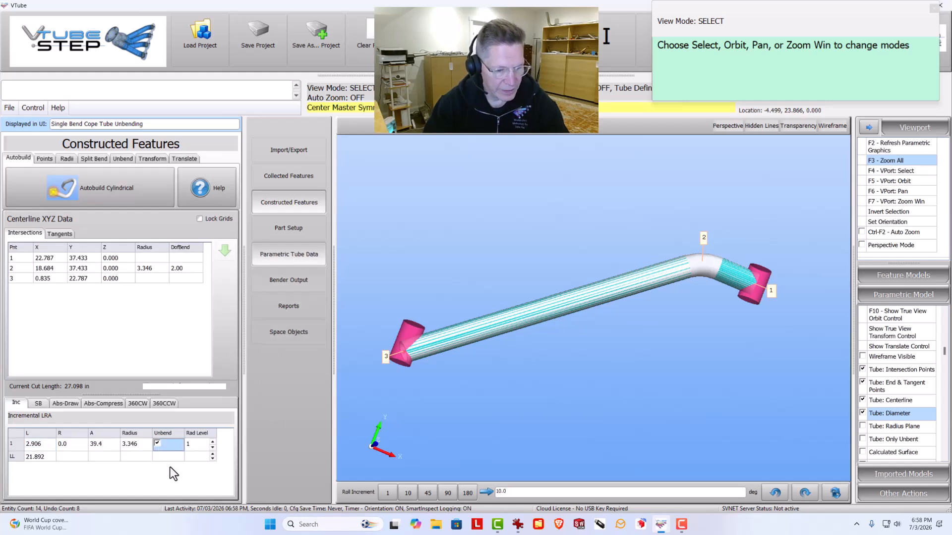
{"action": "left_click", "coordinate": [891, 146]}
{"action": "left_click", "coordinate": [887, 160]}
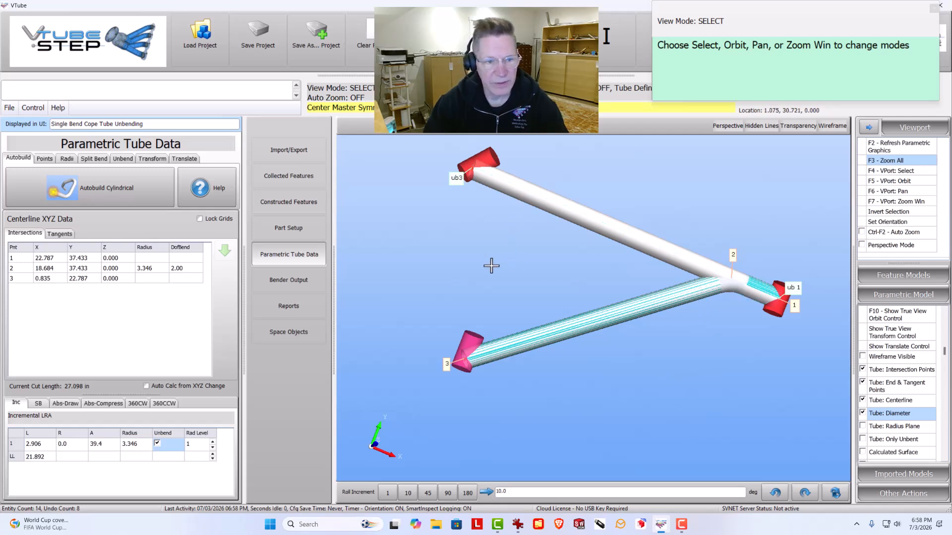
Step: Set the Tube Elongation to 12% in the Part Setup and refresh the parametric graphics
{"action": "left_click", "coordinate": [282, 229]}
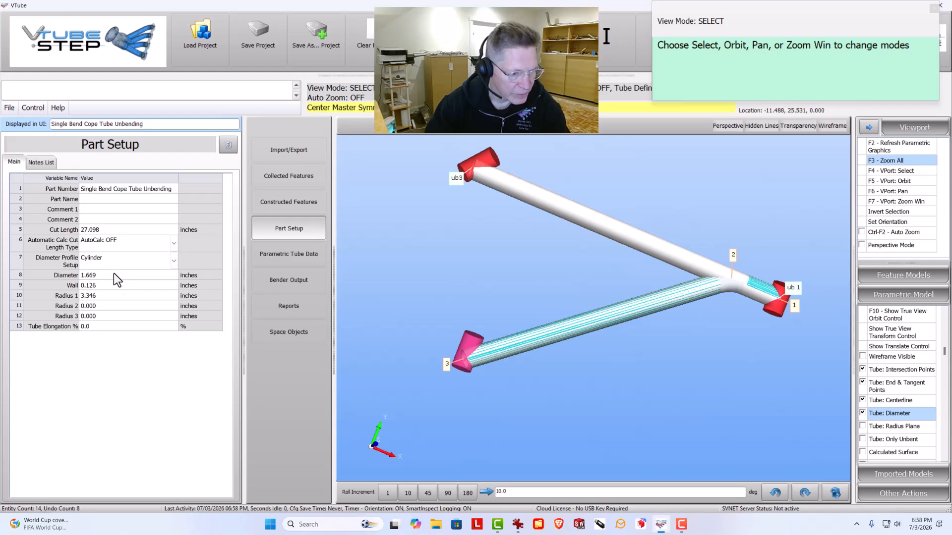
{"action": "left_click", "coordinate": [148, 326]}
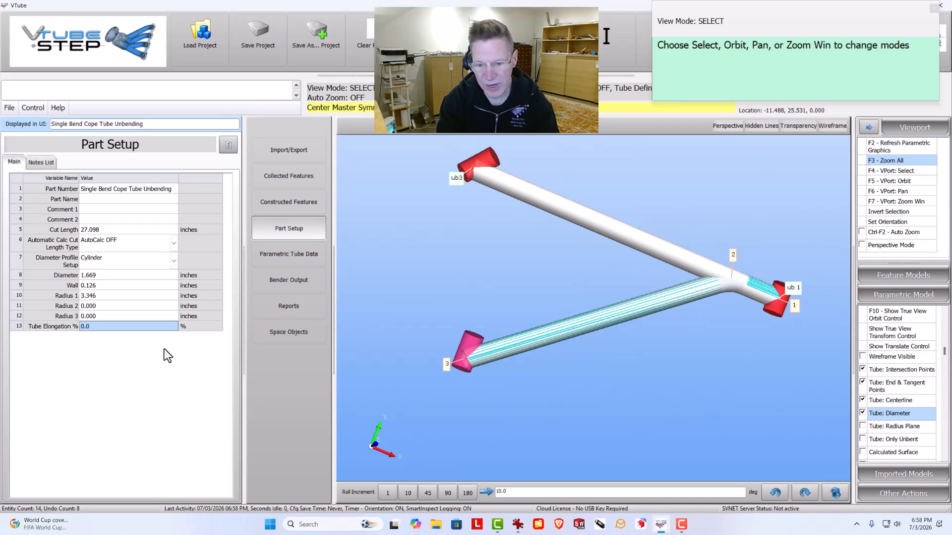
{"action": "type", "text": "12"}
{"action": "key", "text": "Return"}
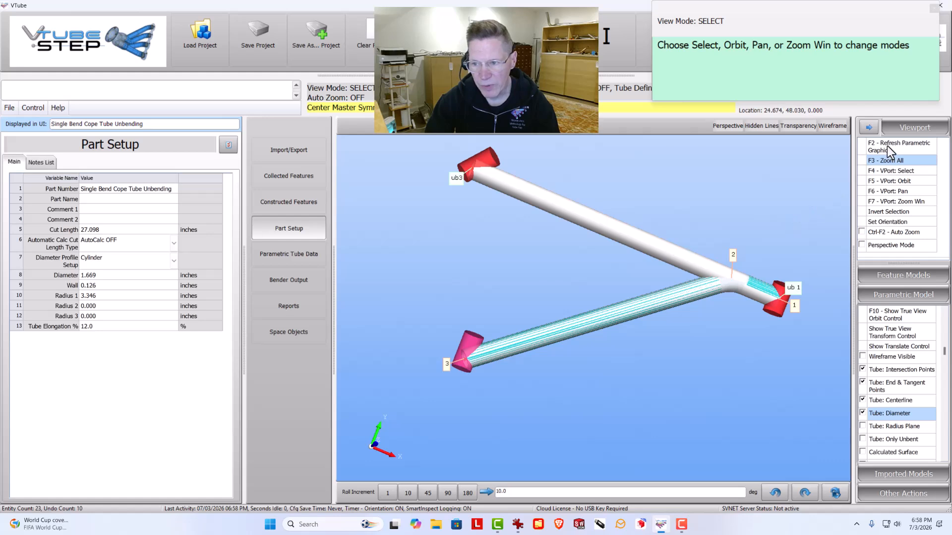
{"action": "scroll", "coordinate": [562, 187], "scroll_direction": "up", "scroll_amount": 3}
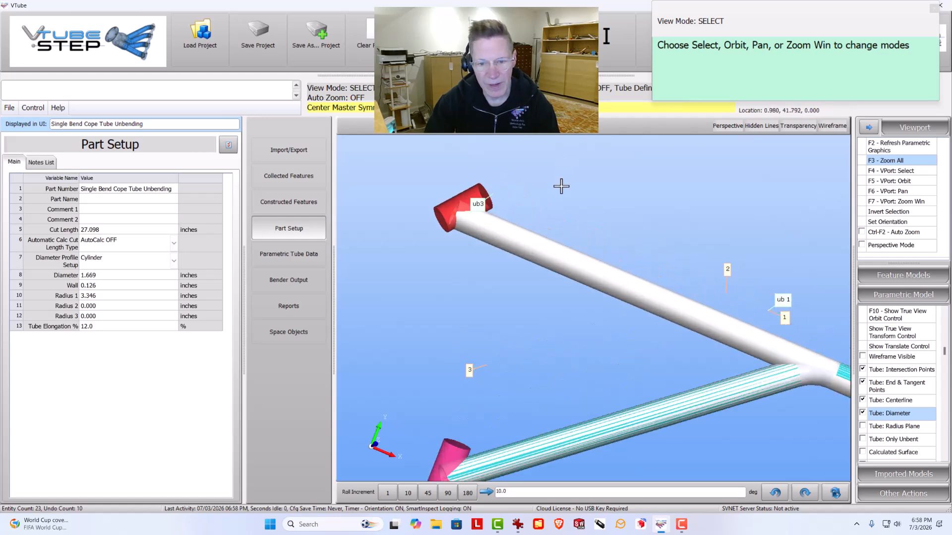
{"action": "scroll", "coordinate": [792, 352], "scroll_direction": "down", "scroll_amount": 3}
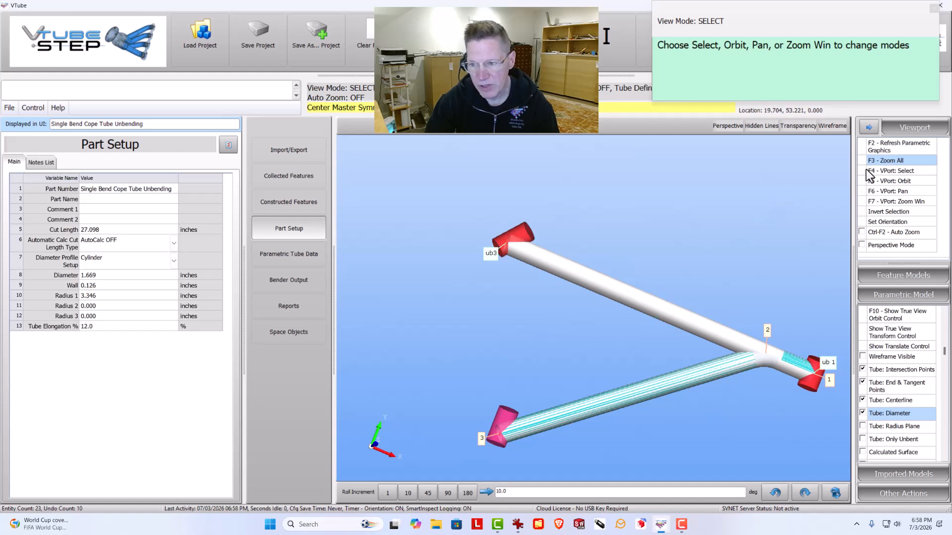
{"action": "left_click", "coordinate": [889, 148]}
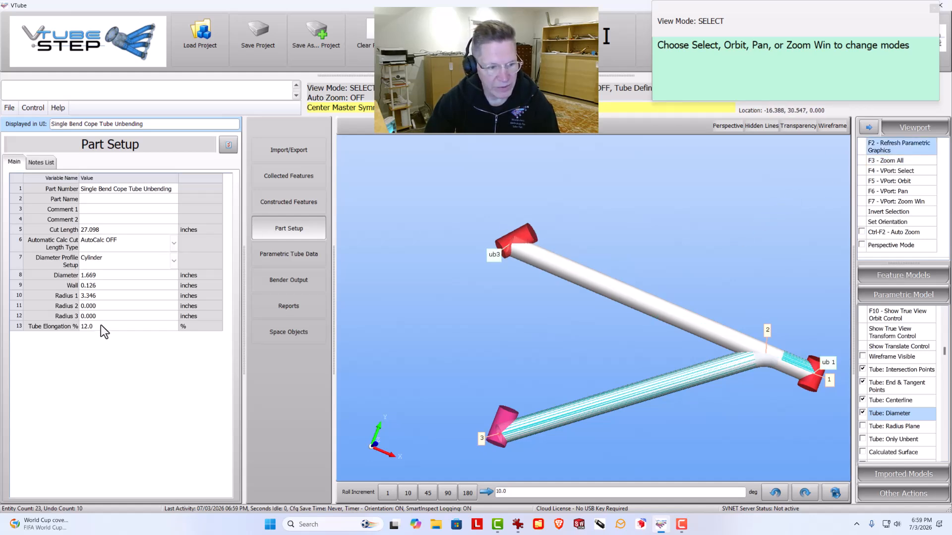
Step: Set the Tube Elongation back to 0% and refresh the parametric graphics to compare the unbent length
{"action": "type", "text": "0"}
{"action": "key", "text": "Return"}
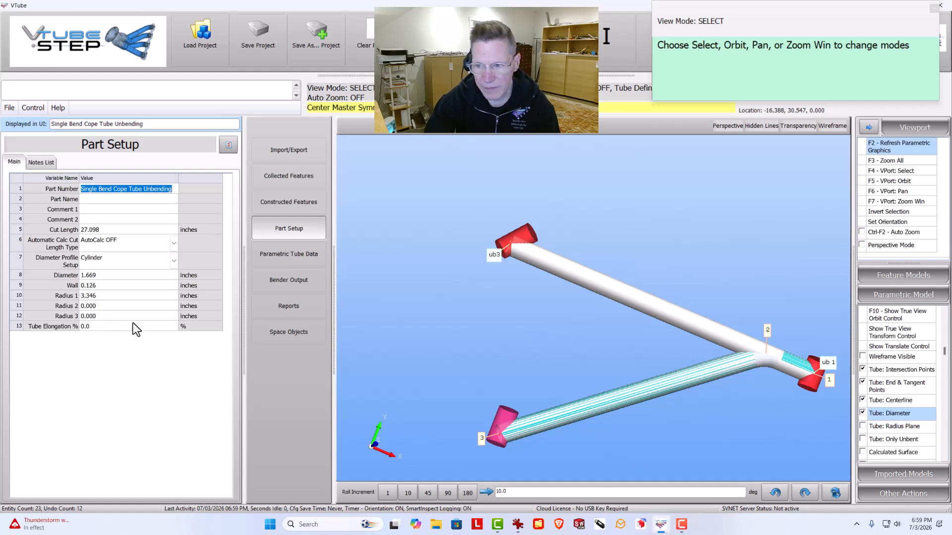
{"action": "left_click", "coordinate": [886, 147]}
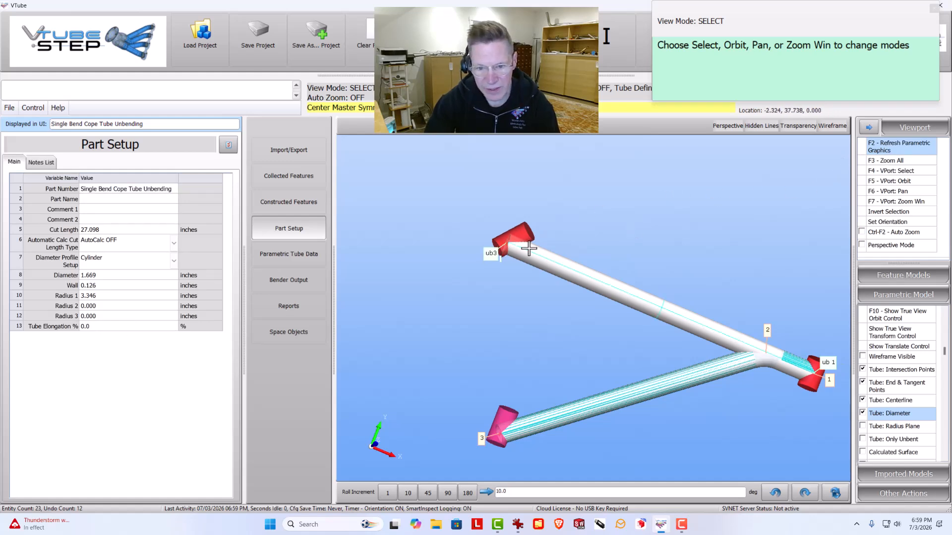
Step: Restore the Tube Elongation to 12% and refresh the unbent tube's graphics
{"action": "left_click", "coordinate": [122, 327]}
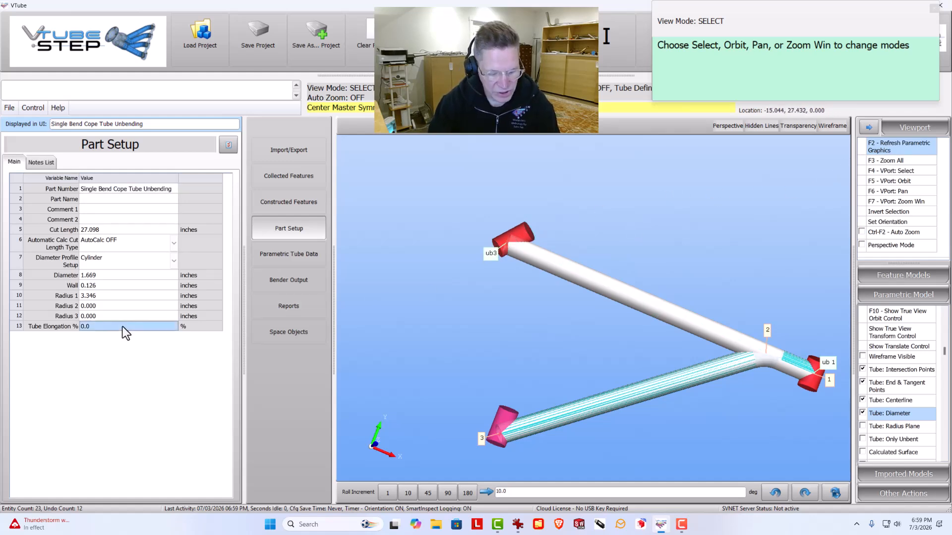
{"action": "type", "text": "12"}
{"action": "key", "text": "Return"}
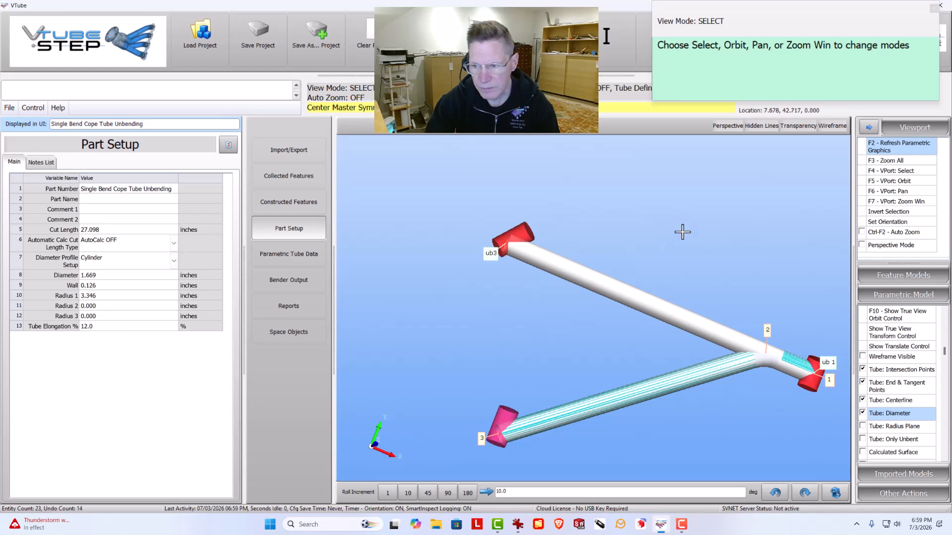
{"action": "left_click", "coordinate": [894, 146]}
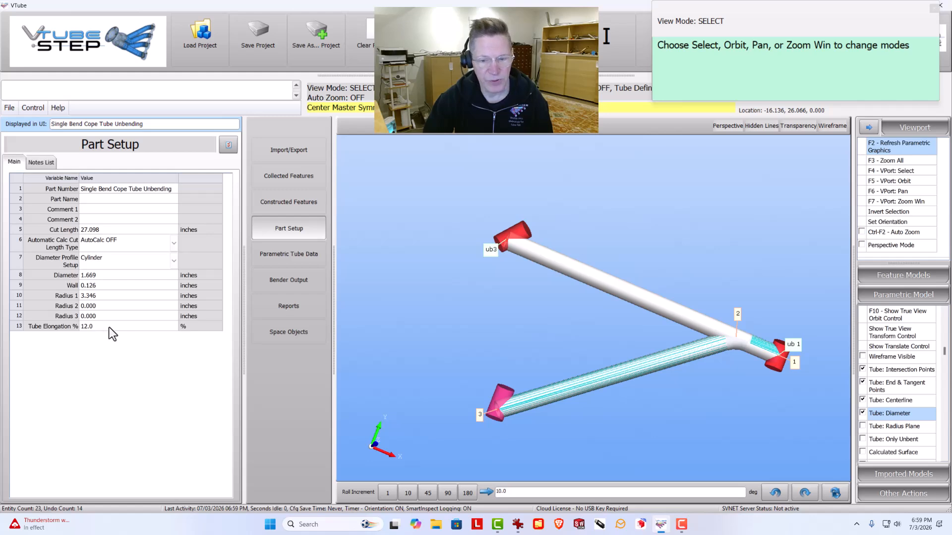
Step: Drill the holes in the unbent tube with the drill bit bosses to cut the end copes
{"action": "key", "text": "F5"}
{"action": "left_click_drag", "start_coordinate": [706, 350], "coordinate": [684, 352]}
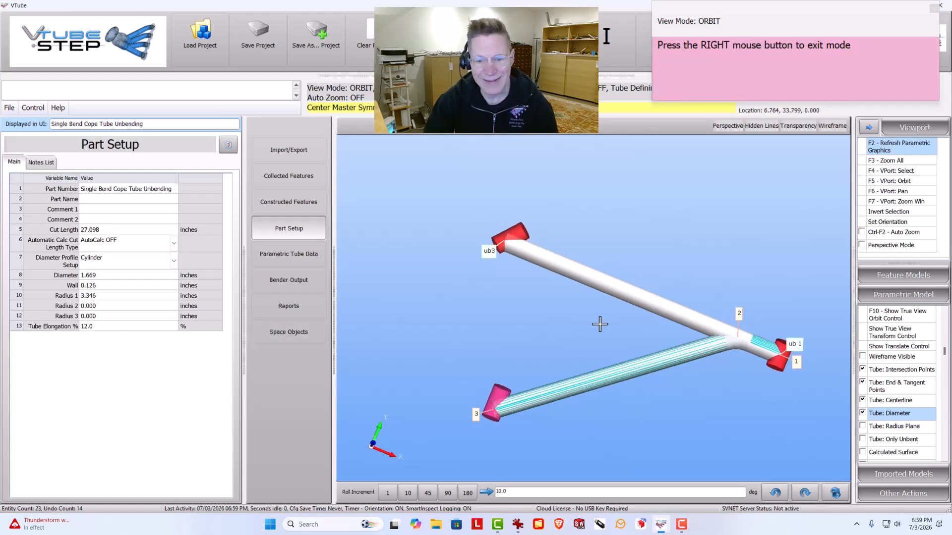
{"action": "left_click_drag", "start_coordinate": [600, 325], "coordinate": [600, 320]}
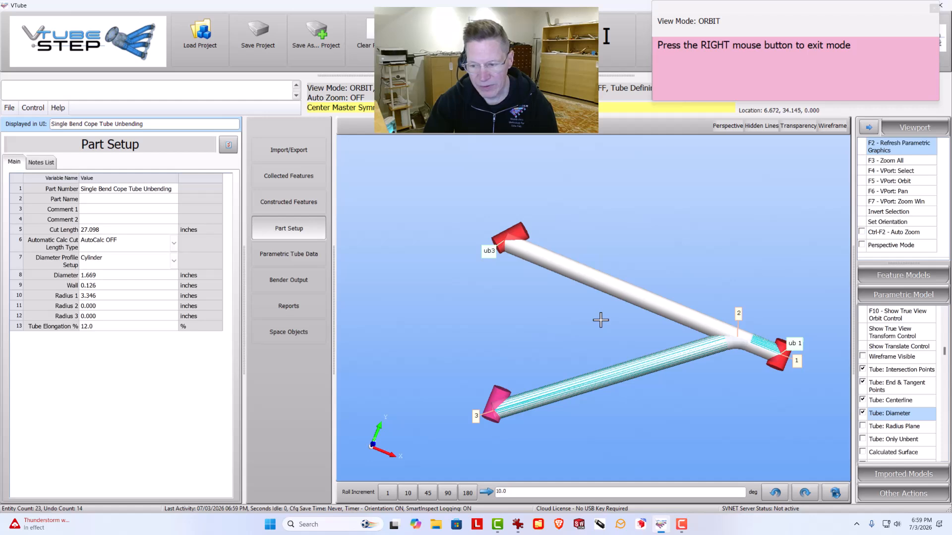
{"action": "left_click", "coordinate": [888, 277]}
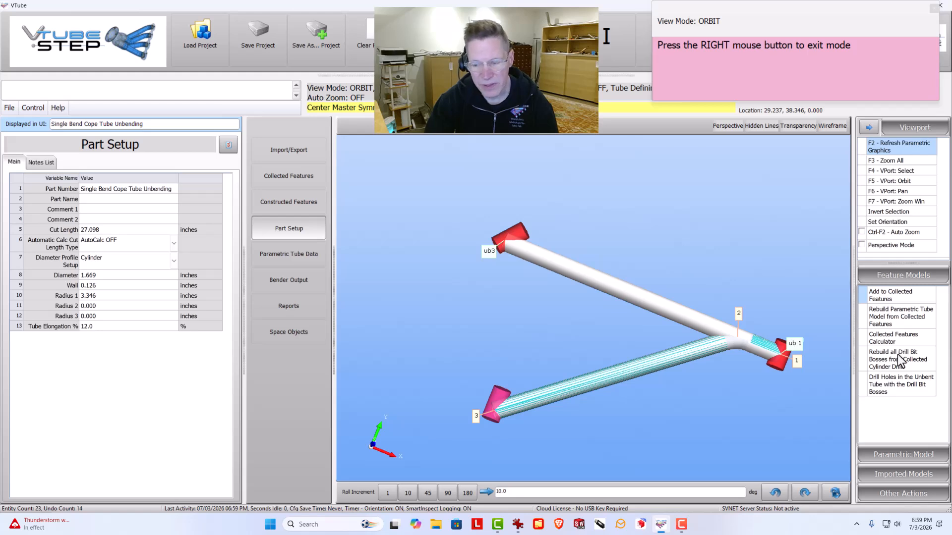
{"action": "left_click", "coordinate": [896, 380]}
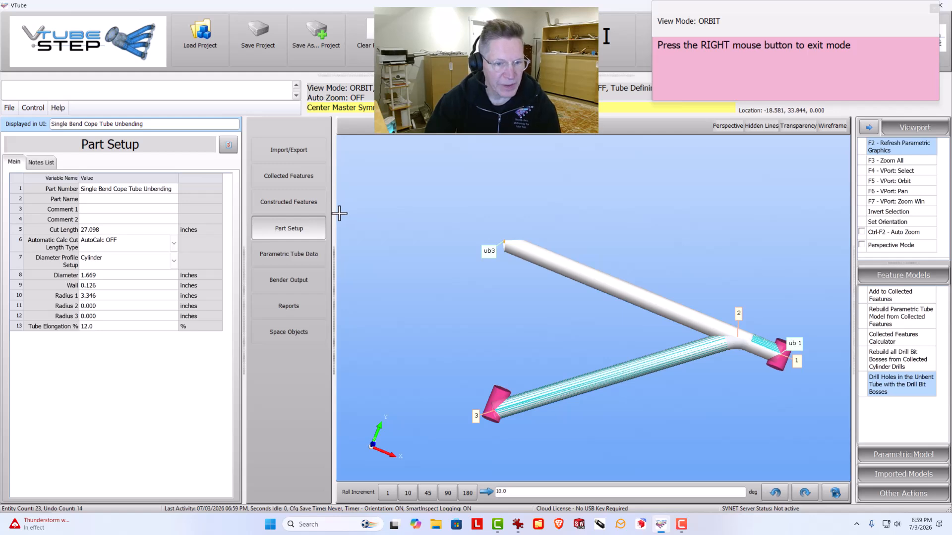
Step: Open the Model Export window and copy the model from VTube-STEP into it
{"action": "left_click", "coordinate": [292, 151]}
{"action": "left_click", "coordinate": [149, 310]}
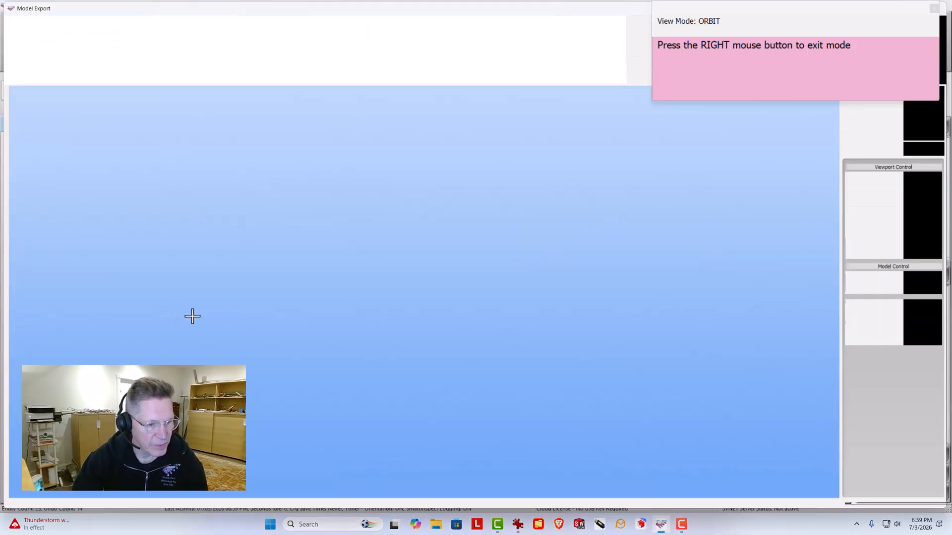
{"action": "left_click", "coordinate": [55, 62]}
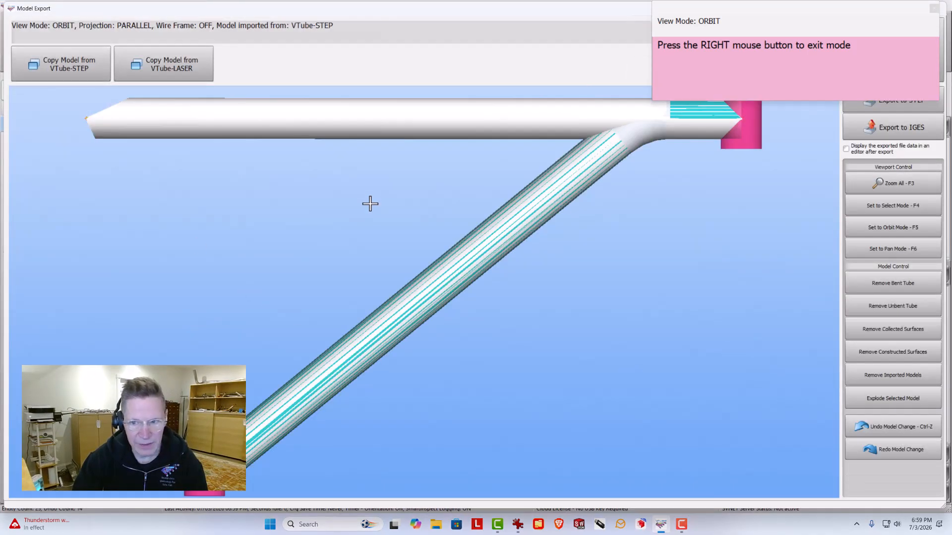
Step: Remove the bent tube, collected surfaces, constructed surfaces and imported models from the export model, keeping only the unbent tube
{"action": "left_click", "coordinate": [888, 282]}
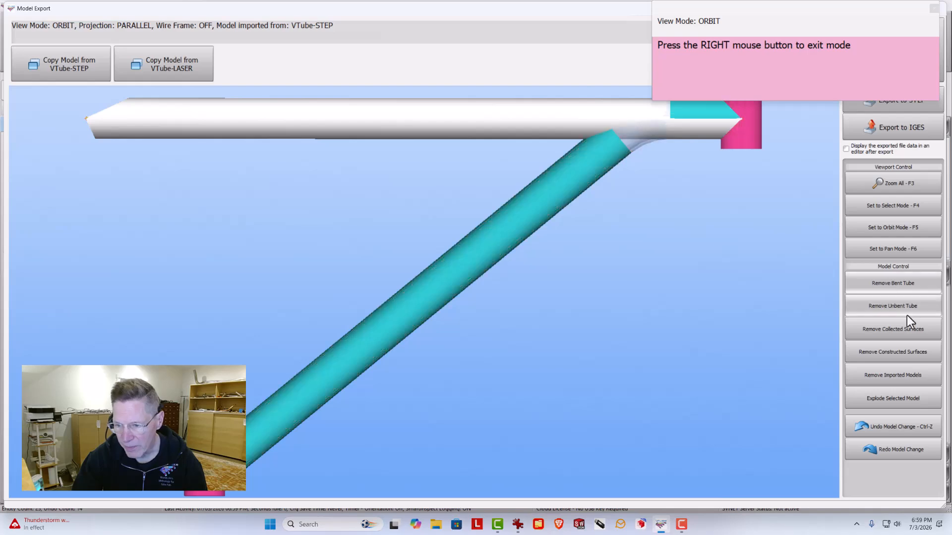
{"action": "left_click", "coordinate": [897, 330]}
{"action": "left_click", "coordinate": [907, 354]}
{"action": "left_click", "coordinate": [905, 374]}
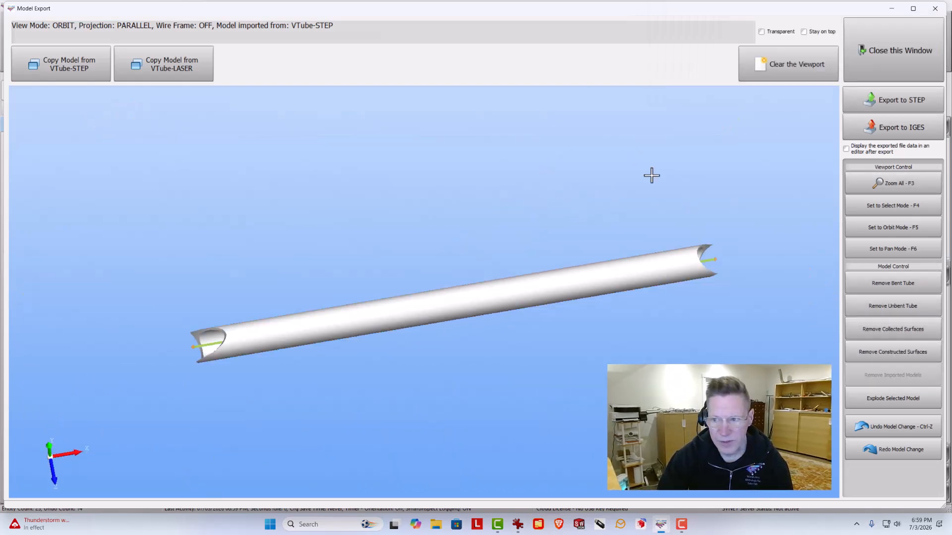
Step: Export the unbent tube to STEP as "Single Bend Cope Tube Unbending unbent with 12% elongation.STP" and close the Model Export window
{"action": "left_click", "coordinate": [901, 100]}
{"action": "key", "text": "Return"}
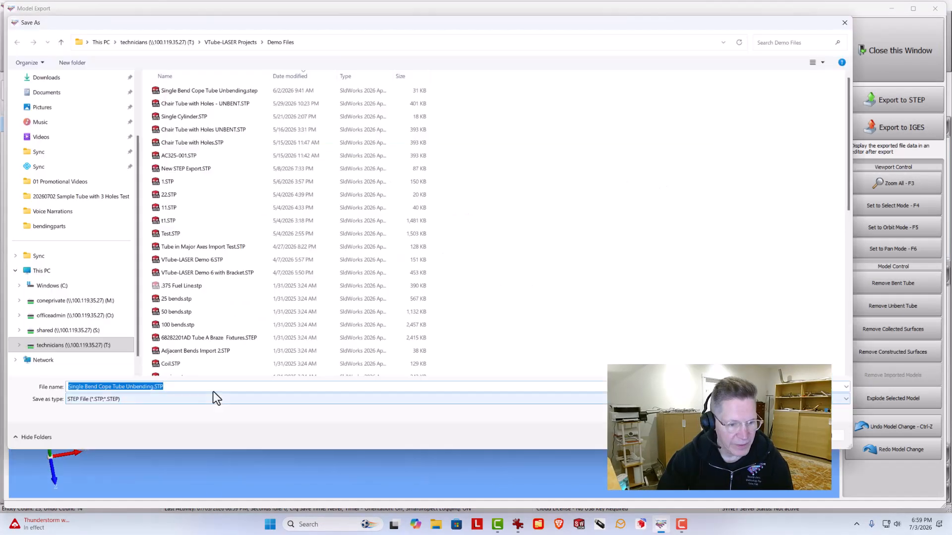
{"action": "key", "text": "Return"}
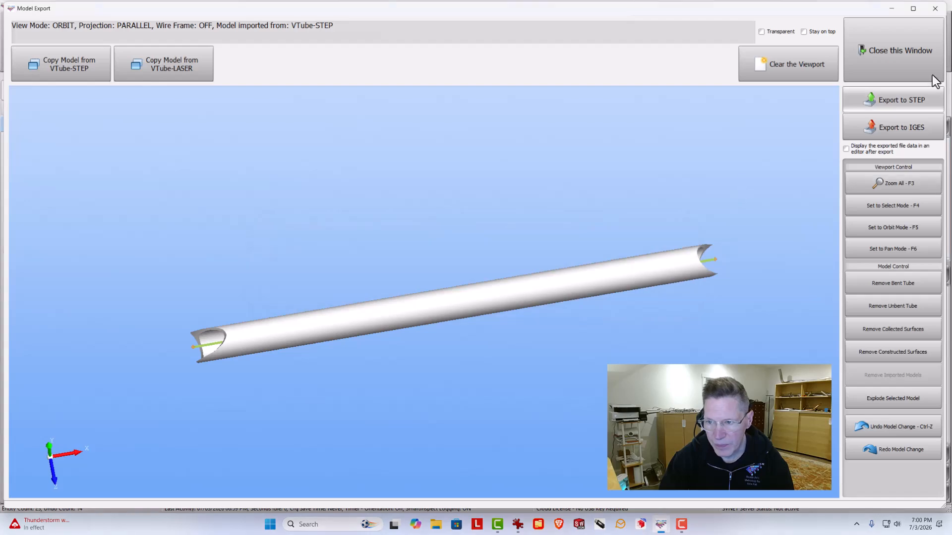
{"action": "left_click", "coordinate": [879, 45]}
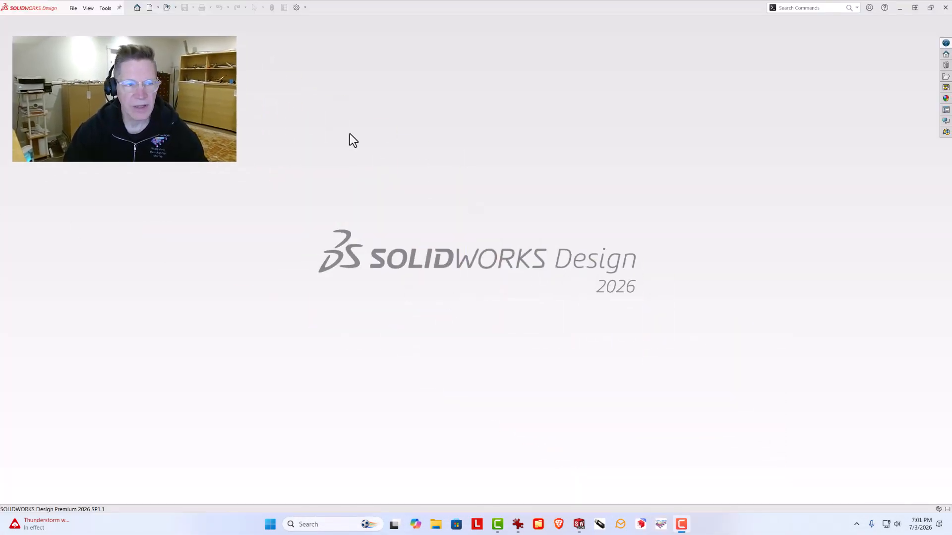
Step: In SOLIDWORKS, open "Single Bend Cope Tube Unbending unbent with 12% elongation.STP" and examine the copes at both tube ends
{"action": "left_click", "coordinate": [174, 7]}
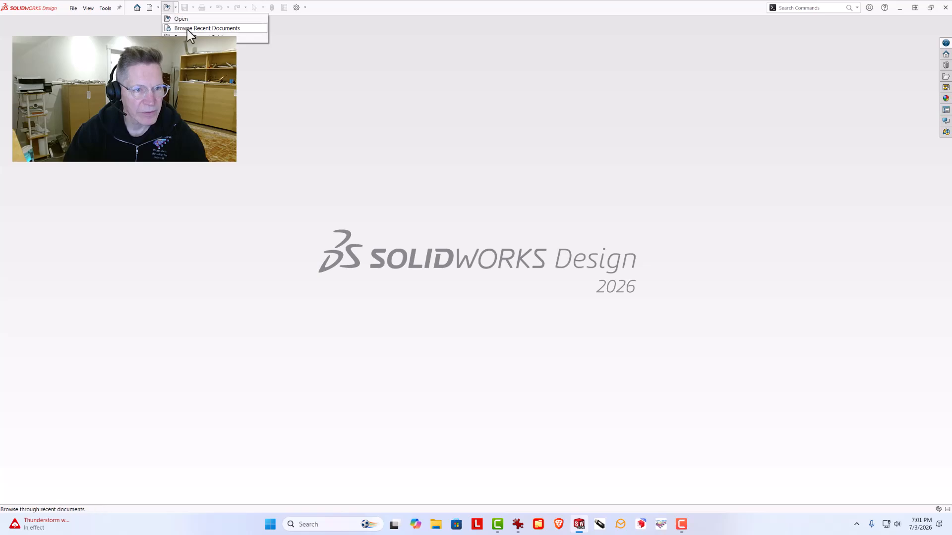
{"action": "left_click", "coordinate": [184, 20]}
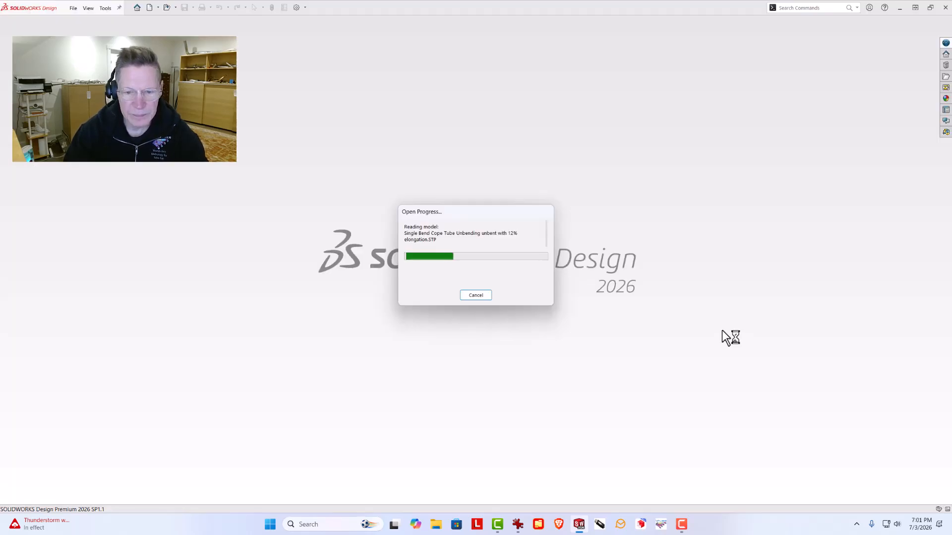
{"action": "middle_click_drag", "start_coordinate": [570, 287], "coordinate": [555, 264]}
{"action": "scroll", "coordinate": [555, 264], "scroll_direction": "down", "scroll_amount": 1}
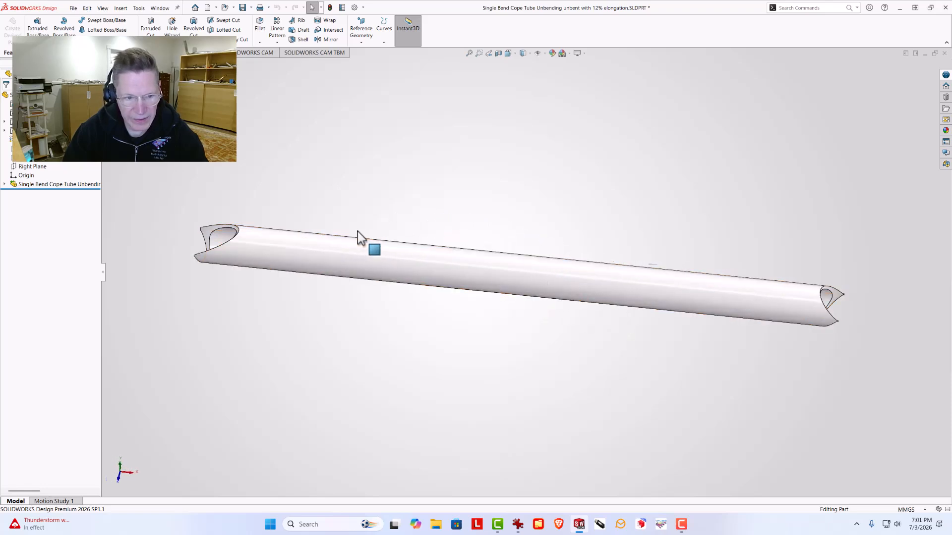
{"action": "middle_click_drag", "start_coordinate": [358, 232], "coordinate": [294, 324]}
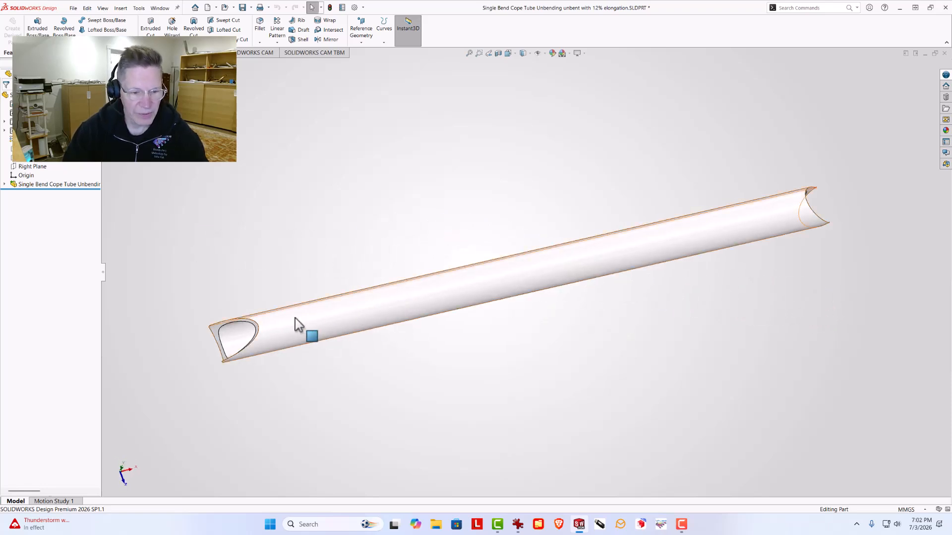
{"action": "middle_click_drag", "start_coordinate": [578, 347], "coordinate": [540, 384]}
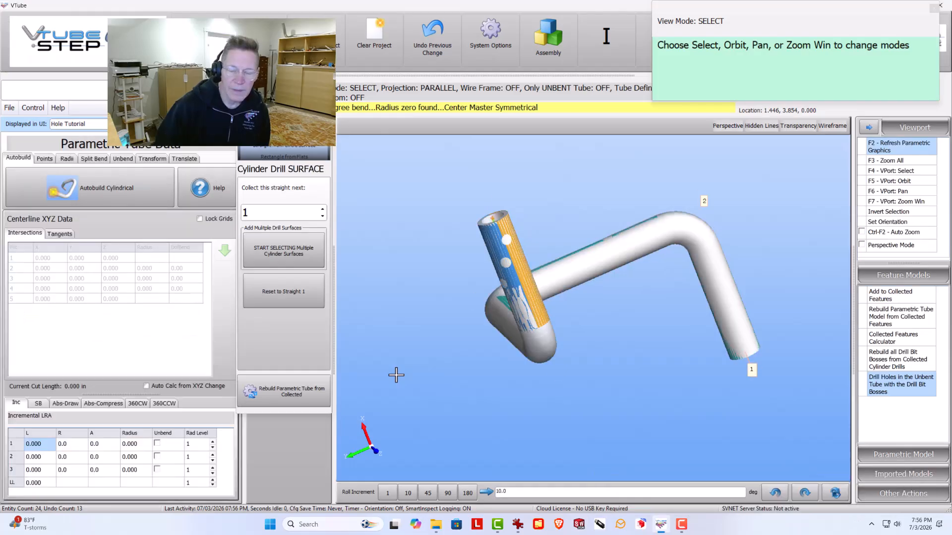
Step: In the VTube Hole Tutorial project, rebuild the parametric tube from the collected features and mark all three bends for unbending
{"action": "left_click", "coordinate": [631, 145]}
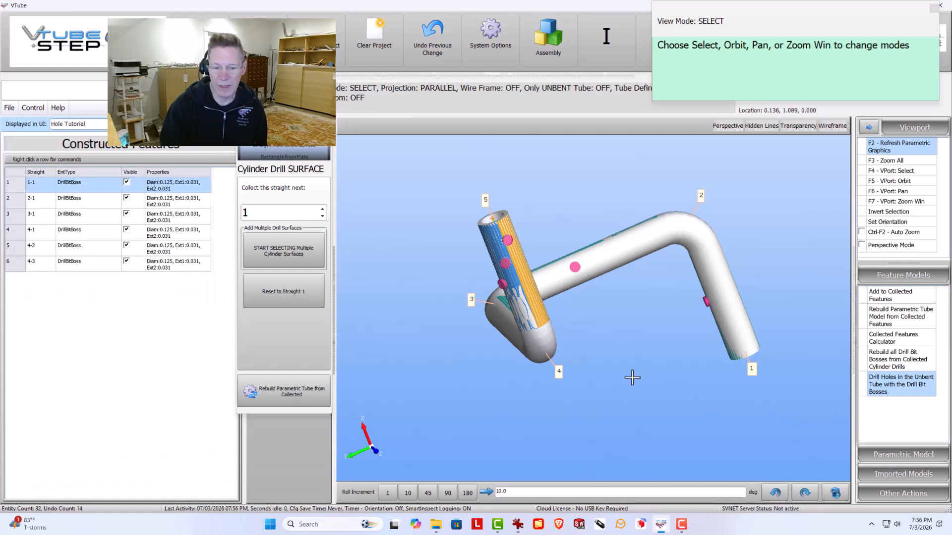
{"action": "left_click", "coordinate": [313, 96]}
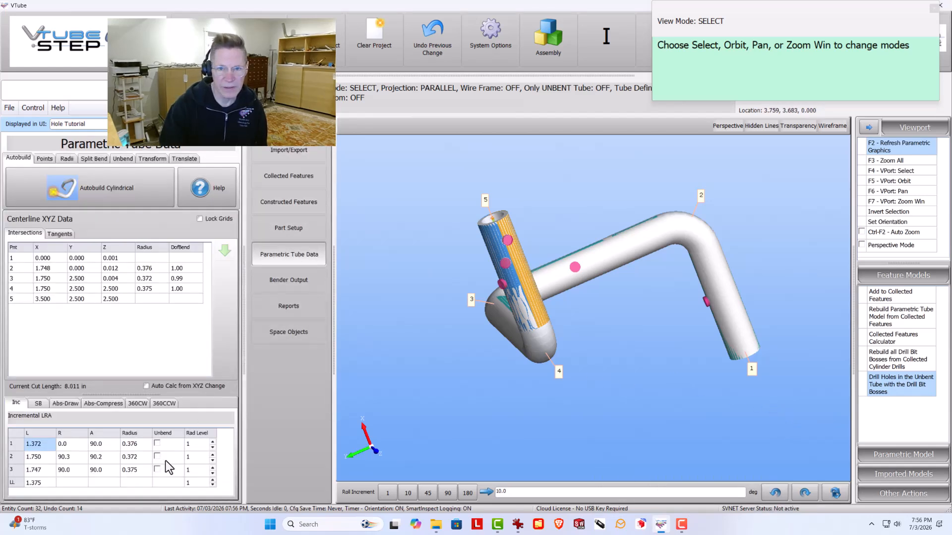
{"action": "right_click", "coordinate": [168, 468]}
{"action": "left_click", "coordinate": [298, 389]}
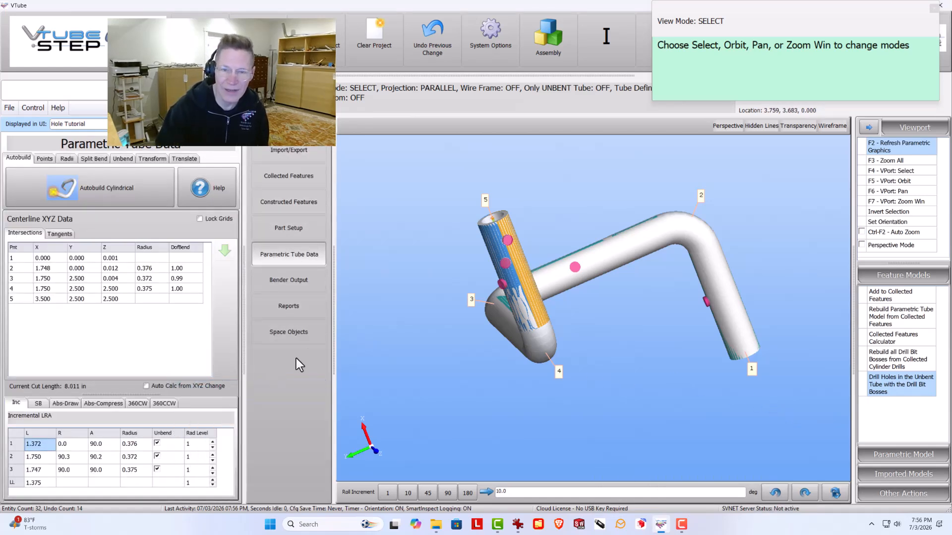
{"action": "scroll", "coordinate": [759, 362], "scroll_direction": "down", "scroll_amount": 3}
{"action": "middle_click_drag", "start_coordinate": [716, 418], "coordinate": [772, 430]}
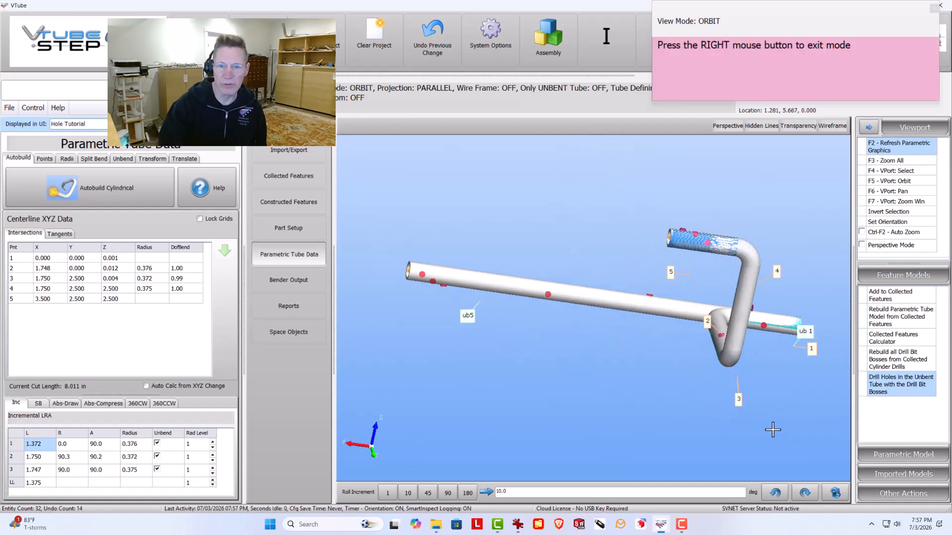
Step: Drill the unbent tube with the drill bit bosses and copy the VTube-STEP model into the Model Export window
{"action": "left_click", "coordinate": [893, 390]}
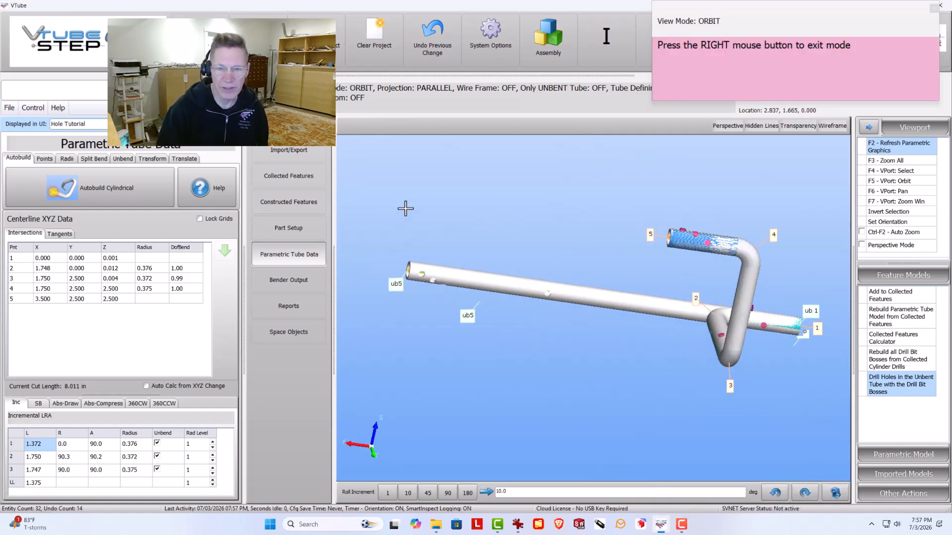
{"action": "left_click", "coordinate": [288, 150]}
{"action": "left_click", "coordinate": [103, 302]}
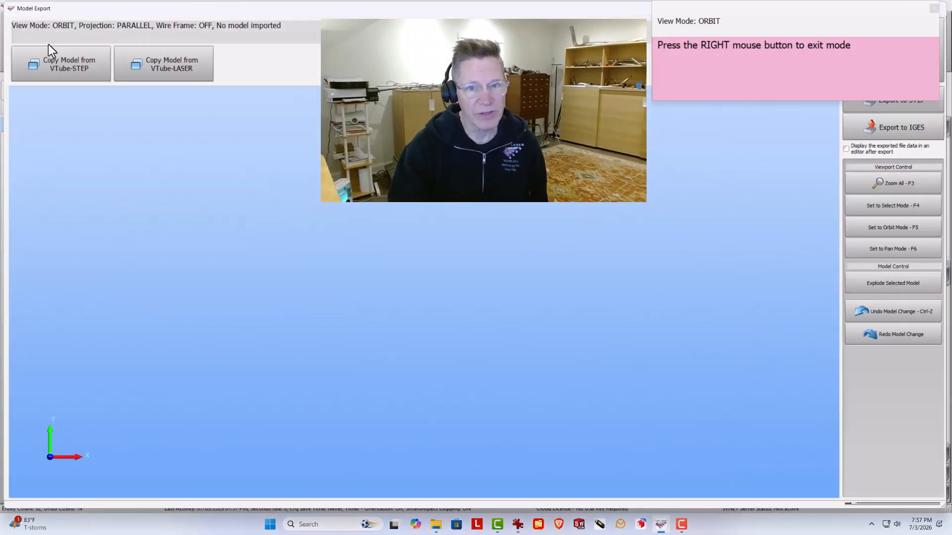
{"action": "left_click", "coordinate": [49, 48]}
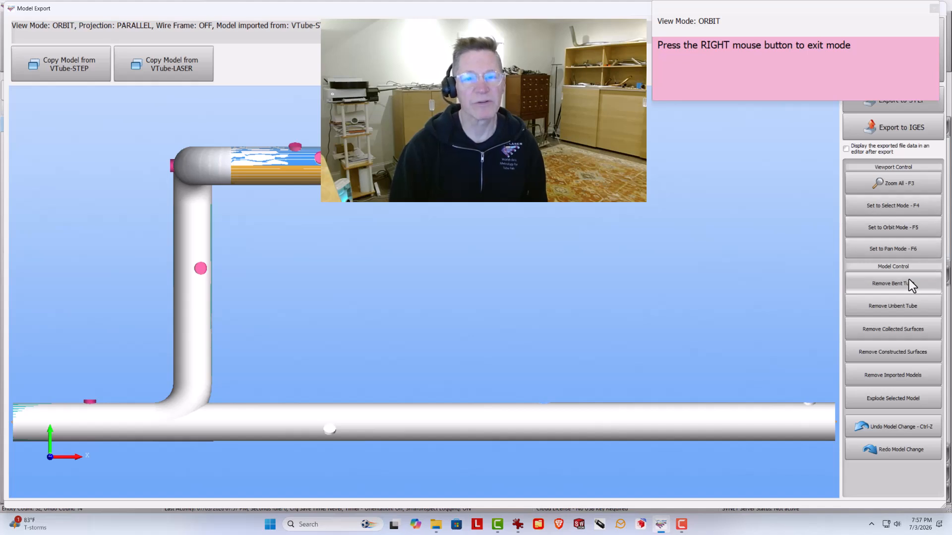
Step: Strip the bent tube and all extra surfaces from the export model, keeping only the drilled unbent tube
{"action": "left_click", "coordinate": [909, 279]}
{"action": "left_click", "coordinate": [901, 359]}
{"action": "scroll", "coordinate": [570, 306], "scroll_direction": "down", "scroll_amount": 2}
{"action": "middle_click_drag", "start_coordinate": [490, 328], "coordinate": [520, 279]}
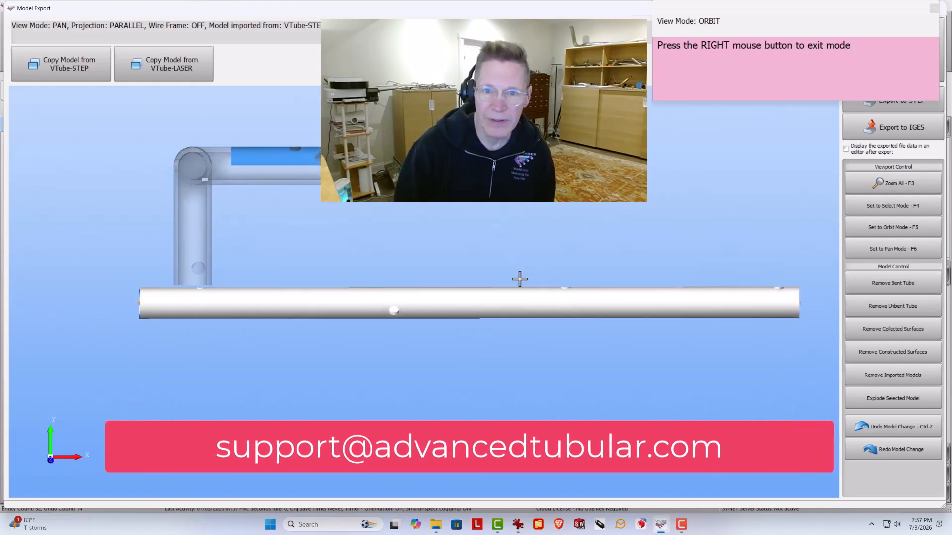
{"action": "left_click_drag", "start_coordinate": [520, 279], "coordinate": [372, 230]}
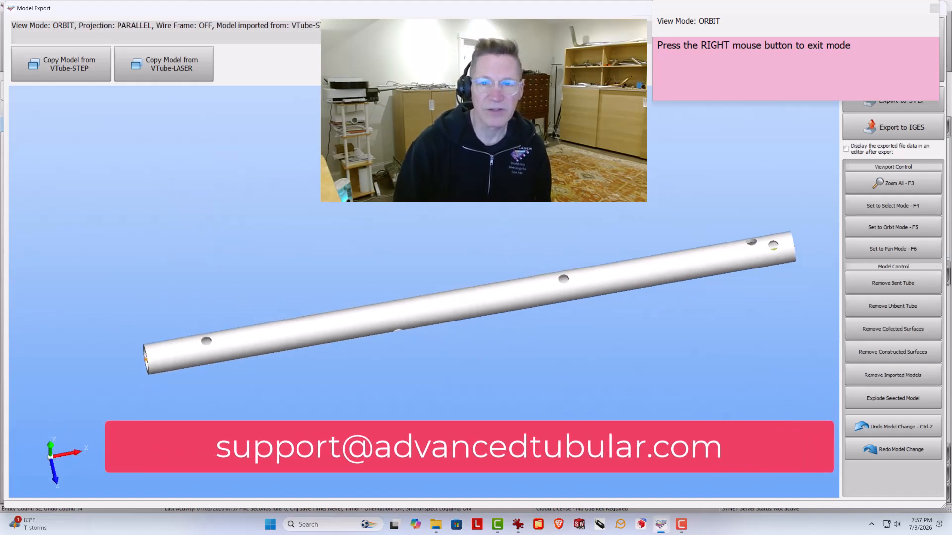